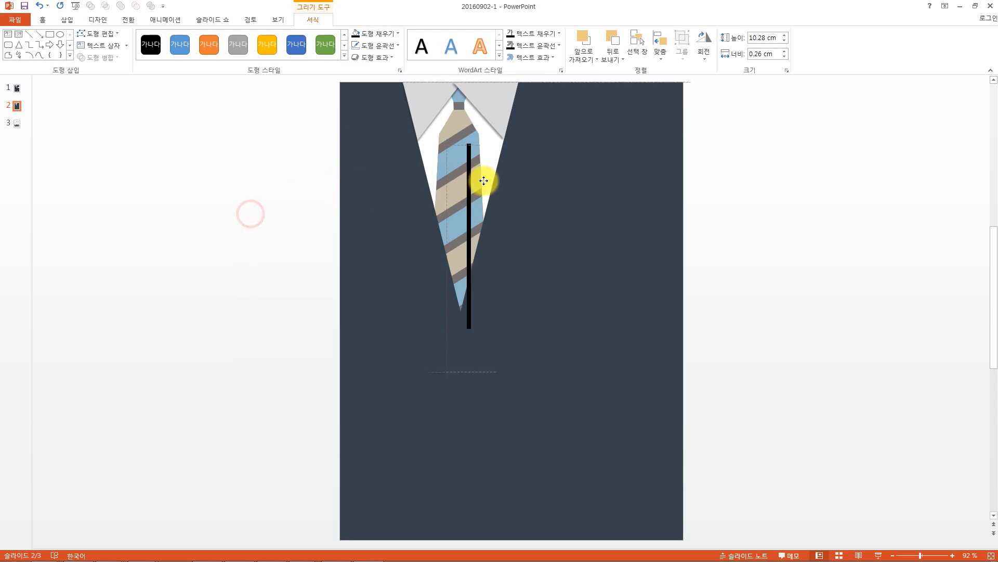
Rotate the black bar 30° clockwise and place it diagonally on the jacket, right of the tie, as the lapel edge
key(alt+Right)
key(alt+Right)
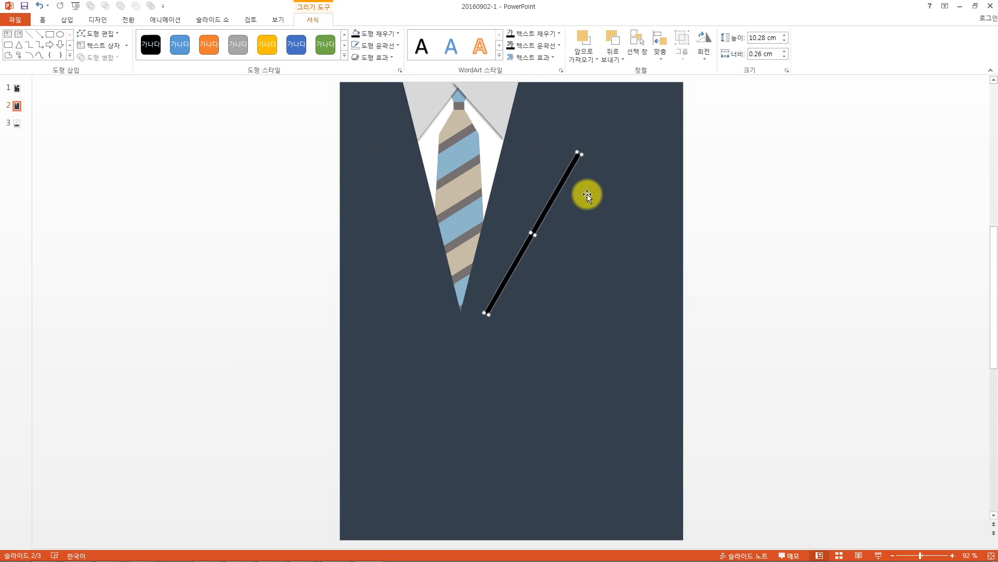
drag(552, 202, 532, 227)
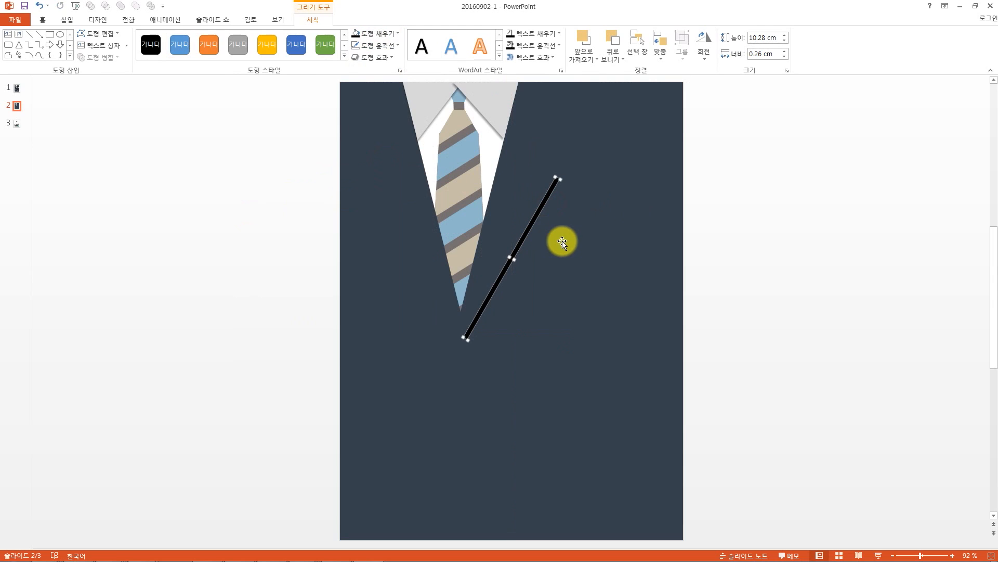
Duplicate the slanted bar, shorten the copy to about 2.35 cm and place it above the long bar's upper end
drag(537, 220, 595, 172)
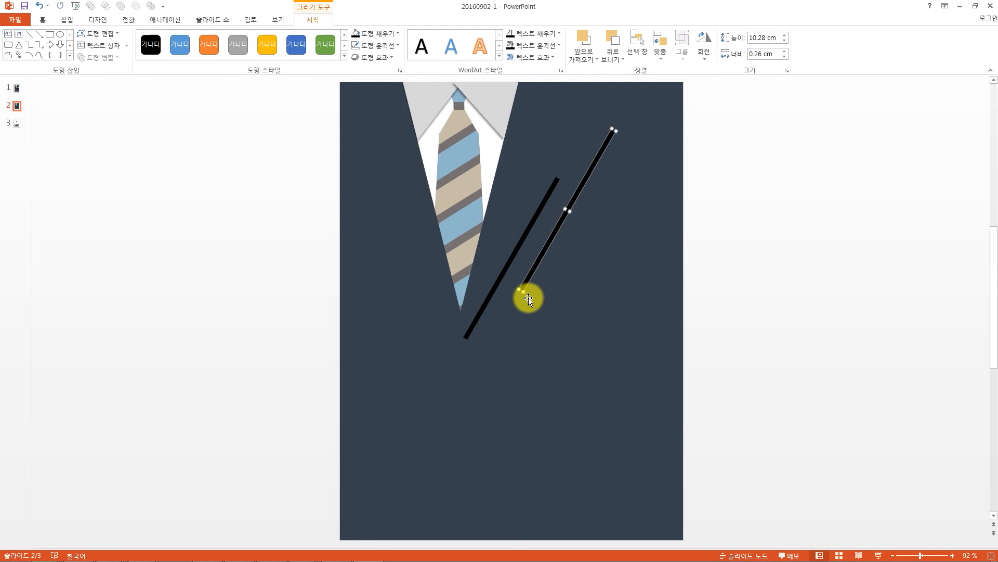
drag(522, 290, 554, 113)
click(762, 270)
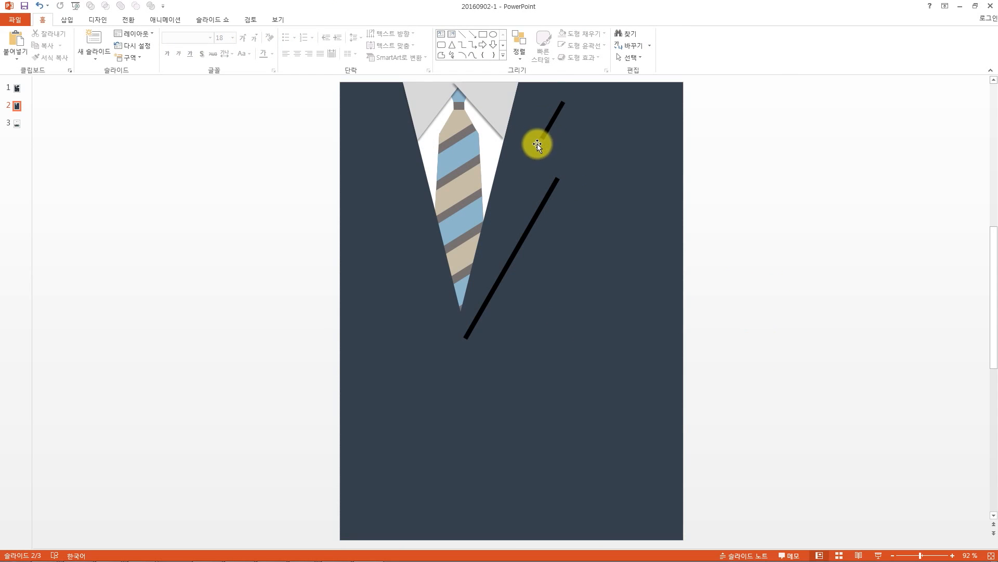
drag(553, 118, 550, 136)
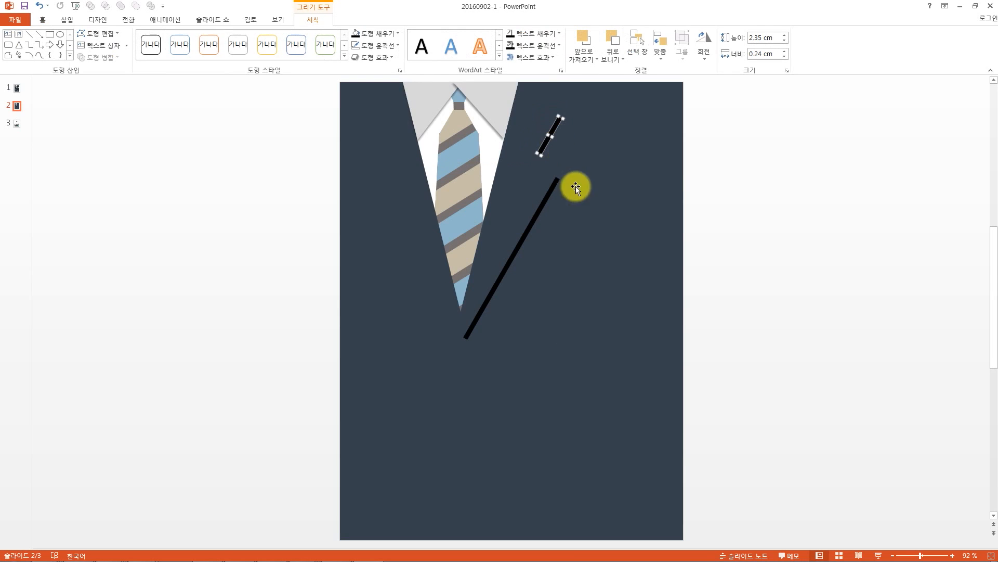
click(755, 251)
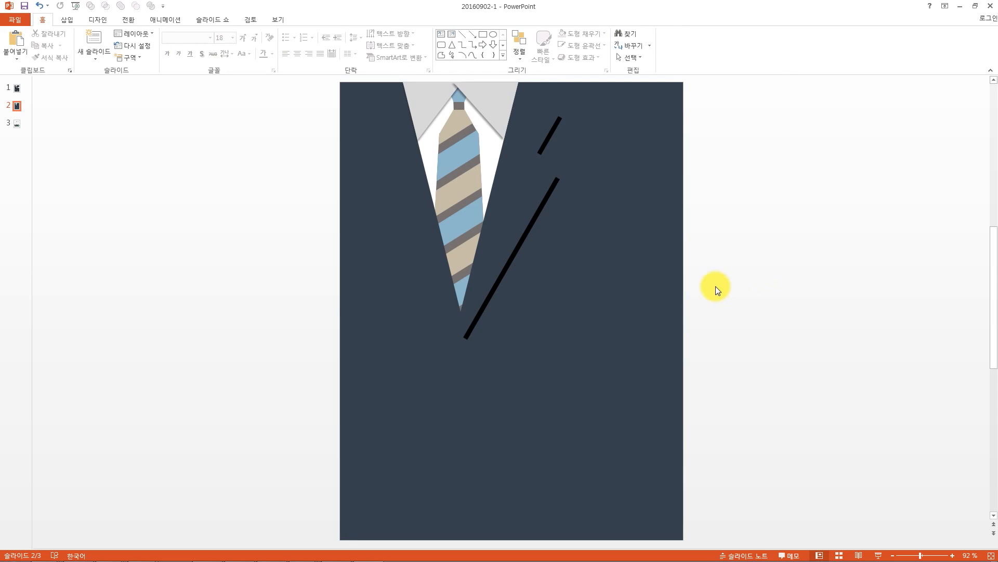
click(536, 213)
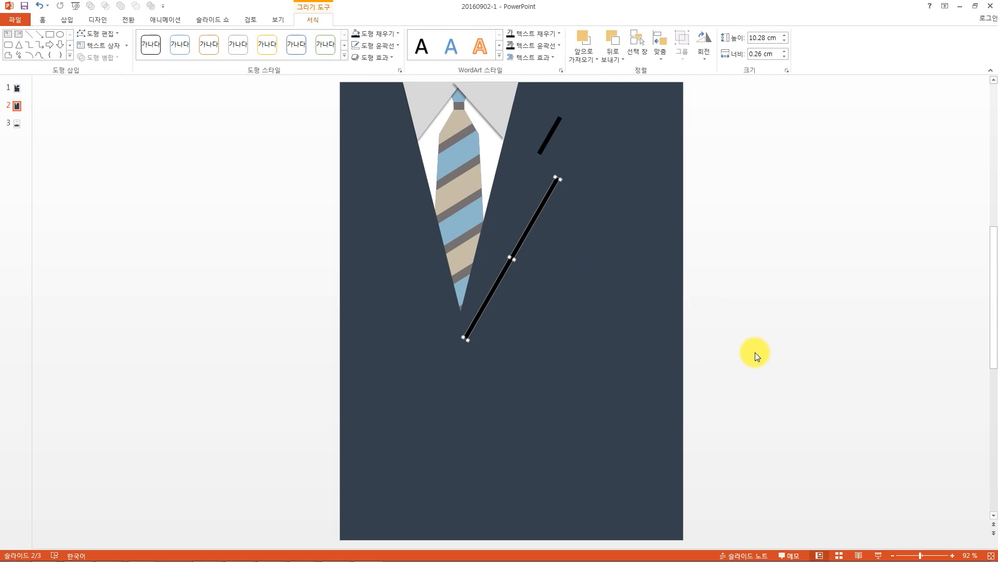
click(734, 295)
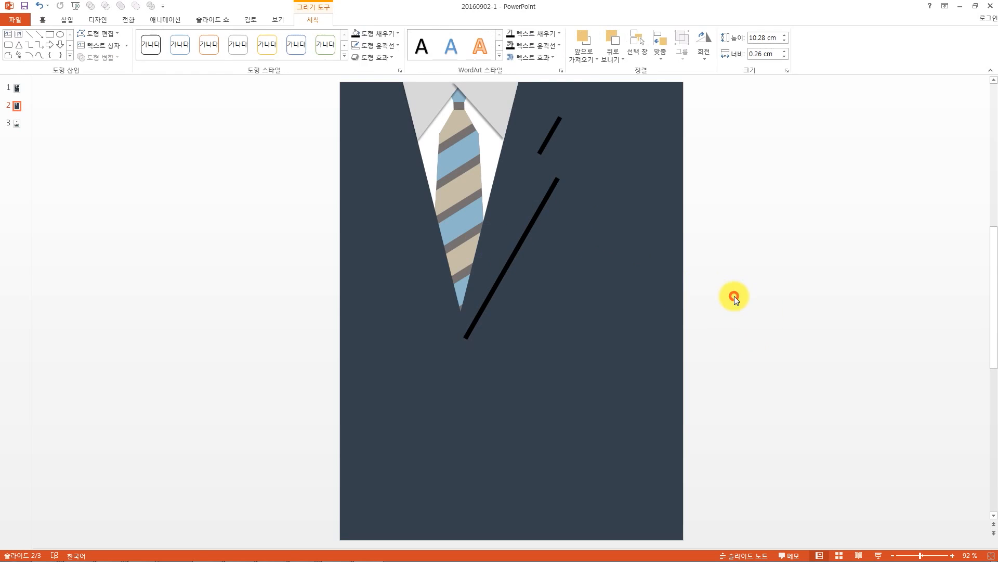
Draw a straight diagonal line about 6.73 cm high and 4.96 cm wide on the jacket's left side, descending to the tie's tip
click(67, 20)
click(178, 49)
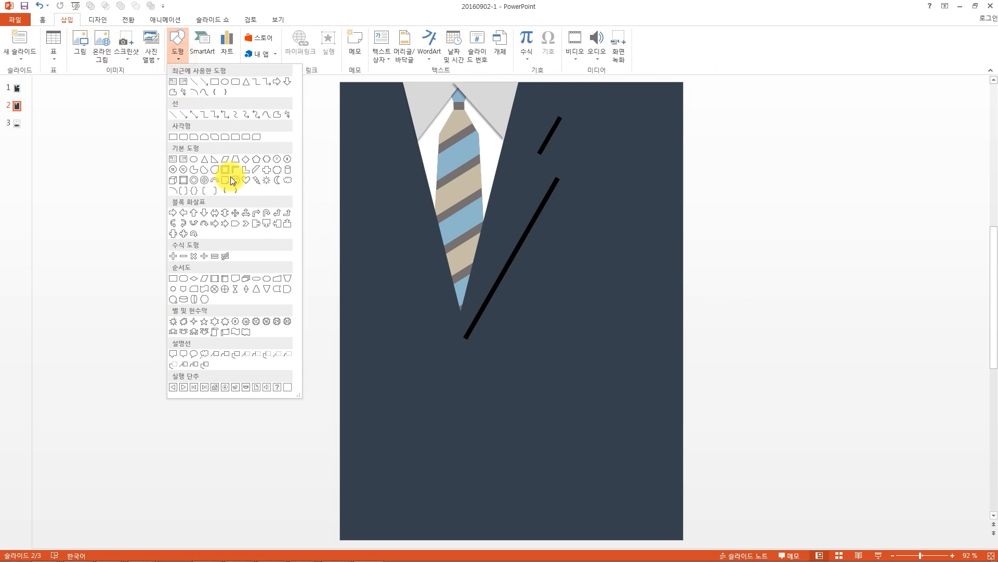
click(195, 82)
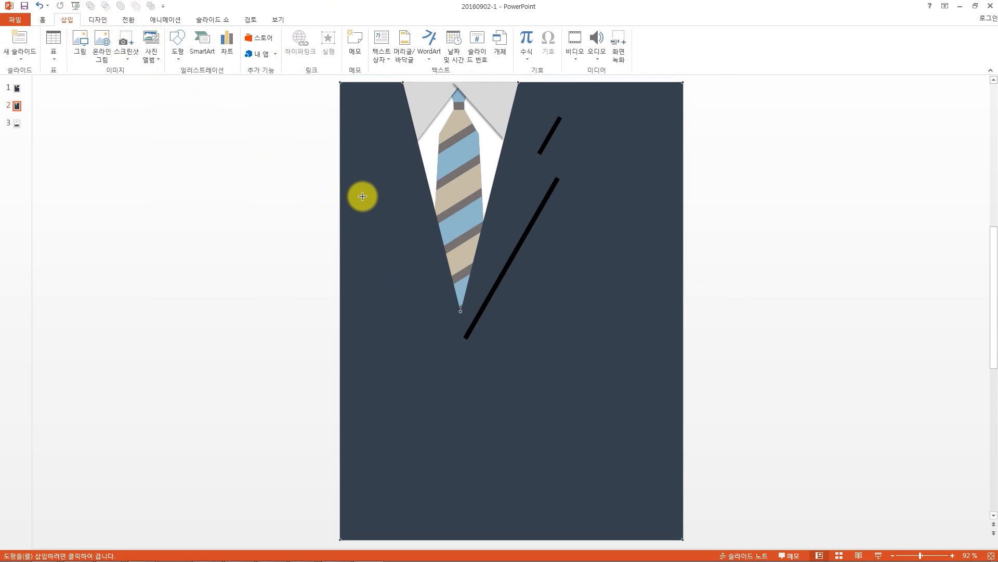
mouse_move(364, 191)
mouse_down()
mouse_move(409, 235)
mouse_move(441, 307)
mouse_move(454, 311)
mouse_up()
Format the left lapel line with a black outline 4½ pt thick
click(388, 49)
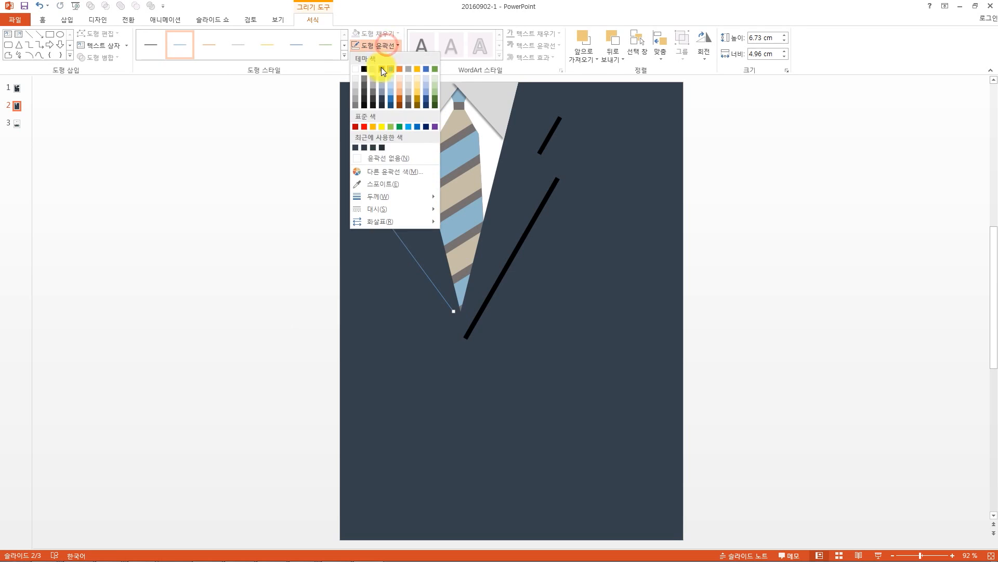
click(364, 68)
click(383, 47)
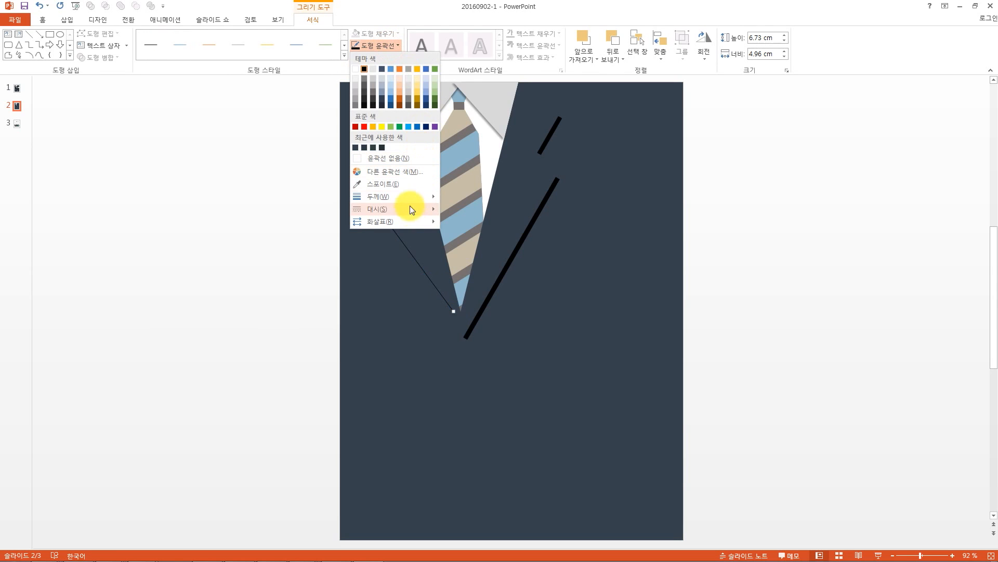
mouse_move(409, 197)
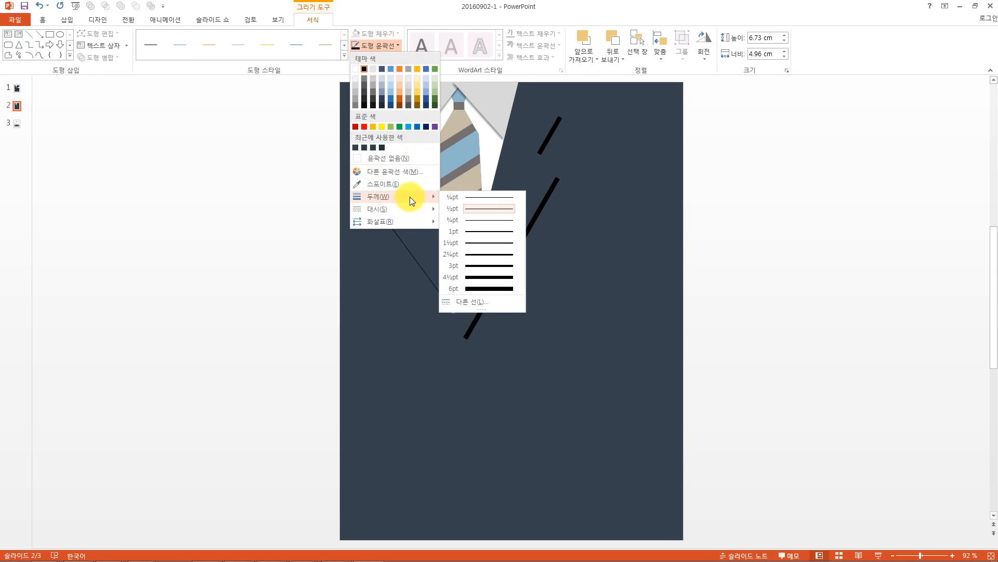
click(485, 277)
click(828, 331)
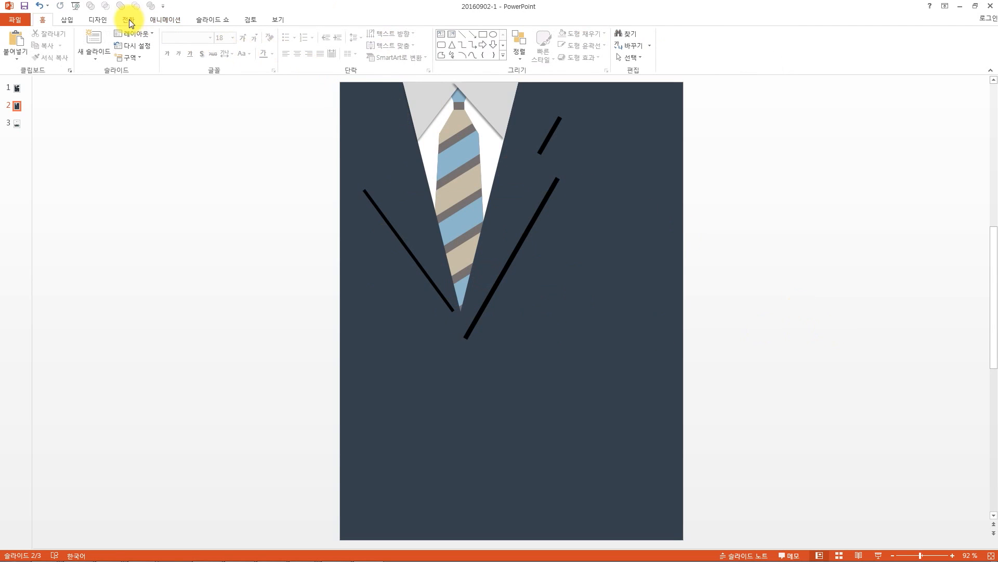
Duplicate the left lapel line, shrink the copy to about 1.68 cm high by 1.11 cm wide, and place it above the original
click(402, 241)
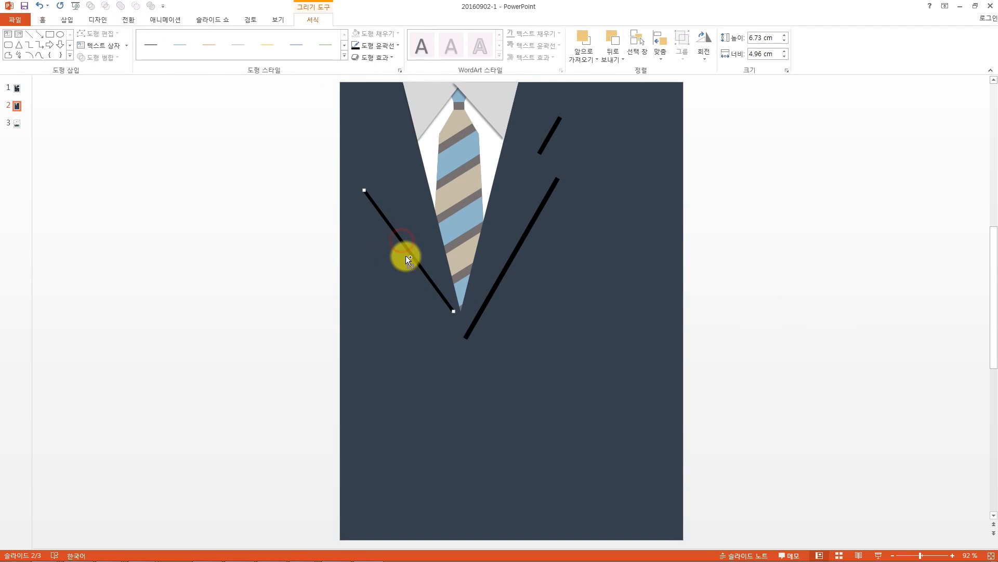
key(ctrl+c)
key(ctrl+v)
drag(370, 196, 358, 133)
drag(462, 315, 383, 165)
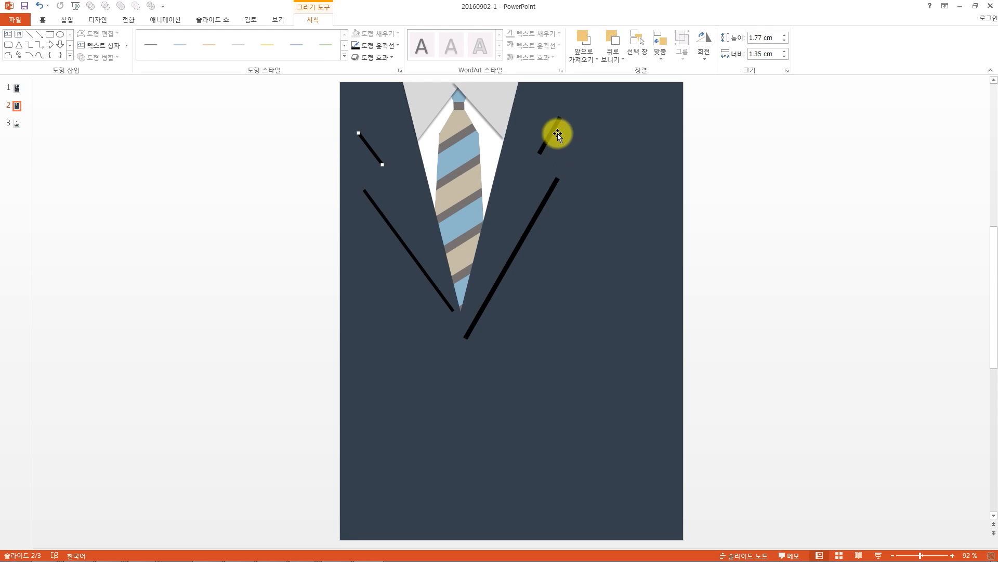
drag(382, 164, 378, 163)
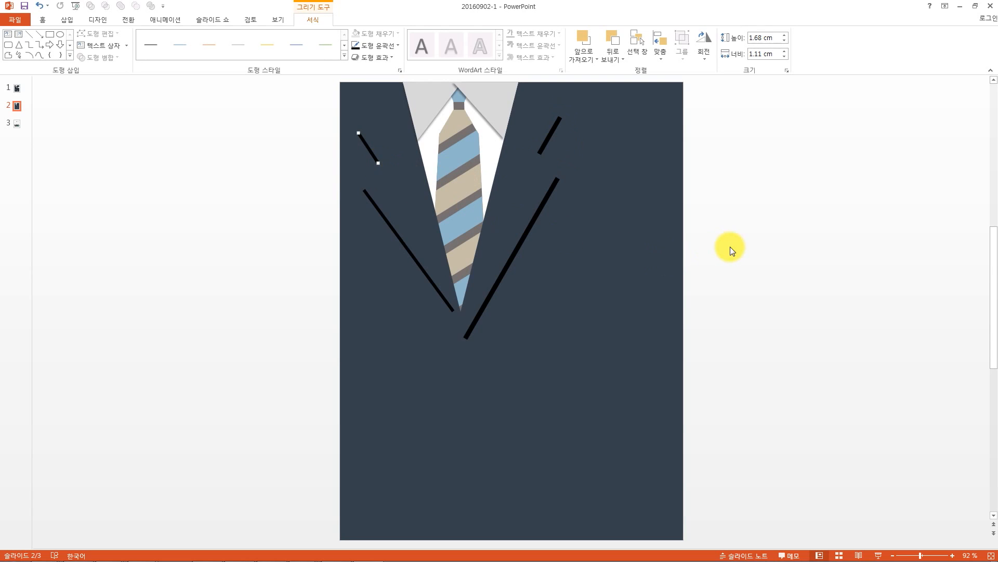
drag(367, 145, 367, 140)
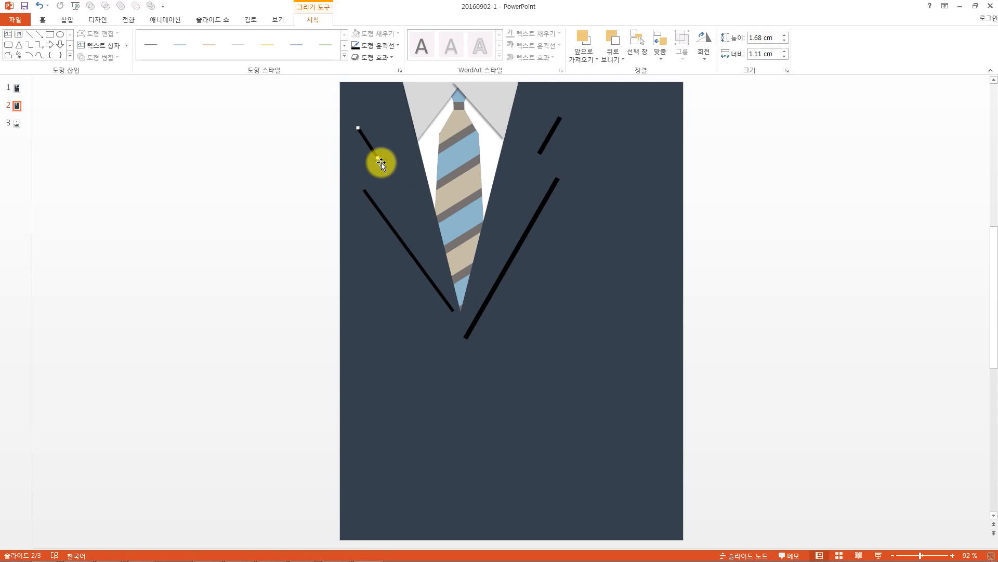
Duplicate the long slanted bar, rotate the copy upright below the tie's tip, and stretch it to the slide's bottom edge
click(531, 219)
drag(549, 205, 486, 349)
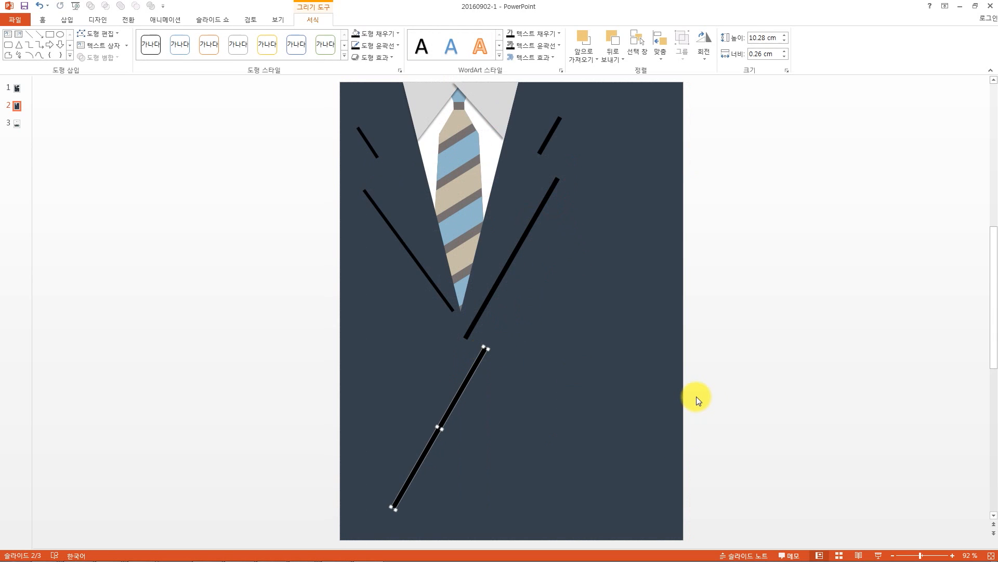
key(ctrl+z)
drag(439, 352, 460, 359)
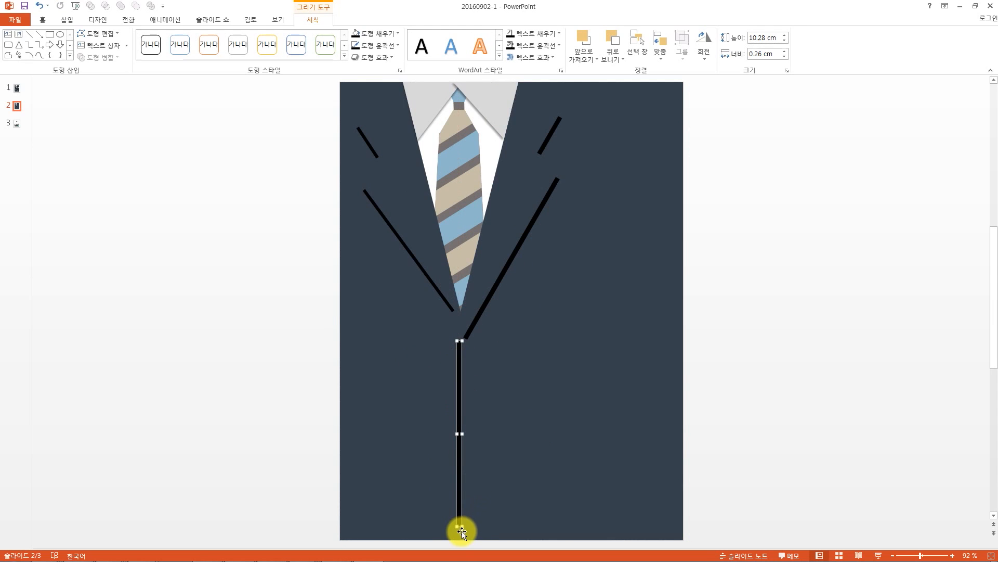
drag(461, 527, 460, 538)
Extend the slanted bar to meet the vertical bar's upper end, and fit the vertical bar to about 10.58 cm, reaching the slide's bottom edge
click(472, 331)
drag(472, 330, 461, 350)
click(459, 365)
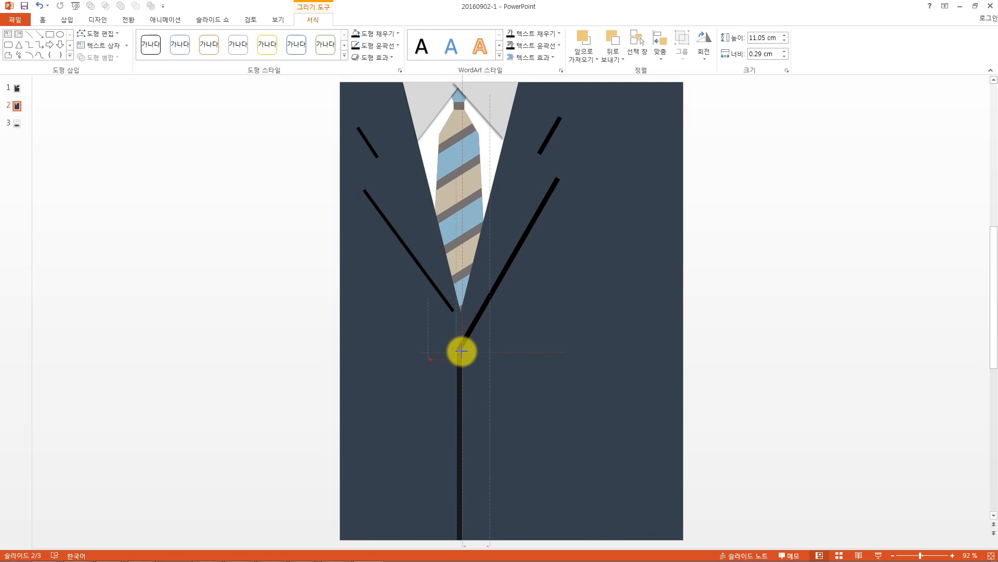
click(792, 357)
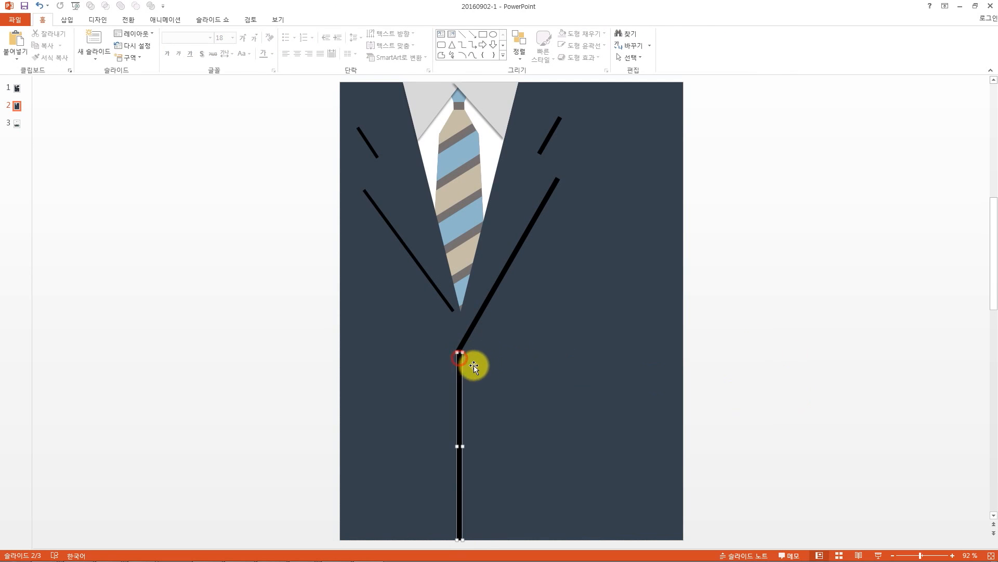
click(460, 357)
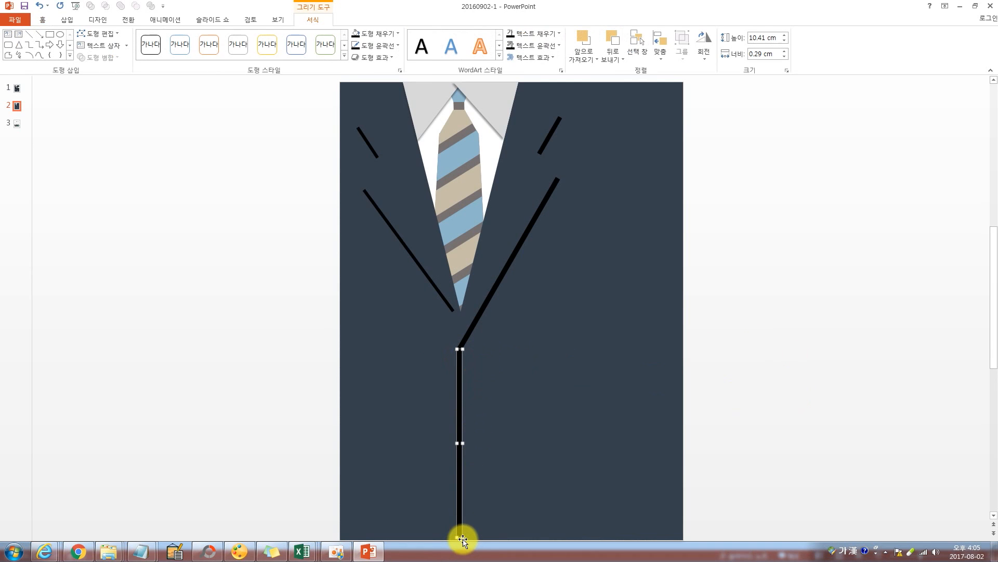
drag(462, 538, 461, 541)
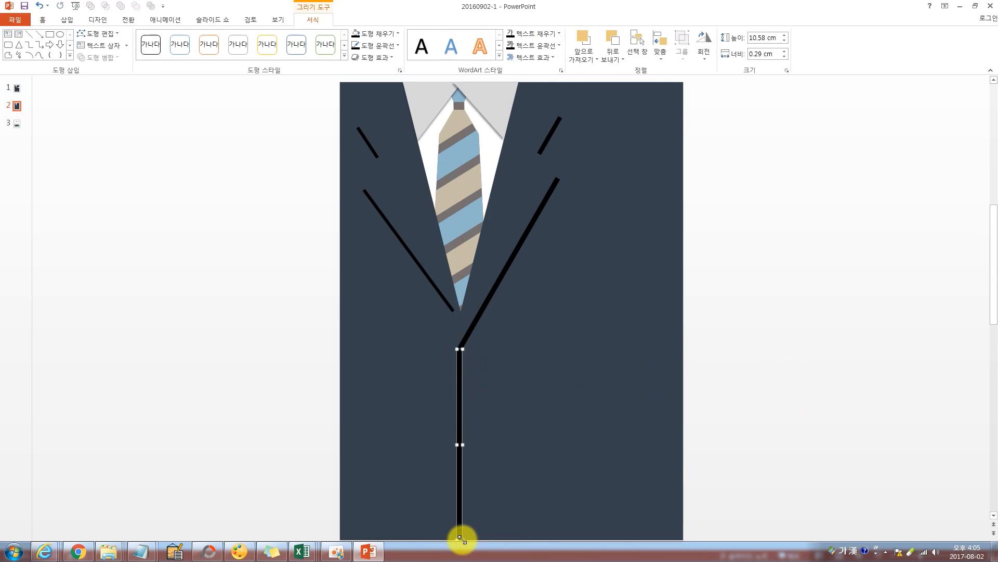
click(273, 459)
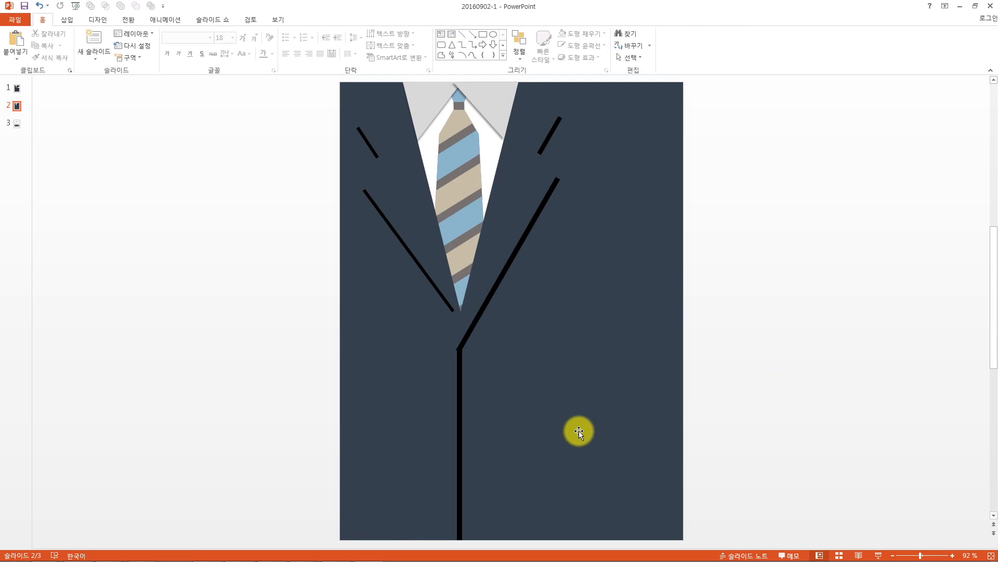
Switch the navy jacket shape's fill to a pattern fill
click(577, 430)
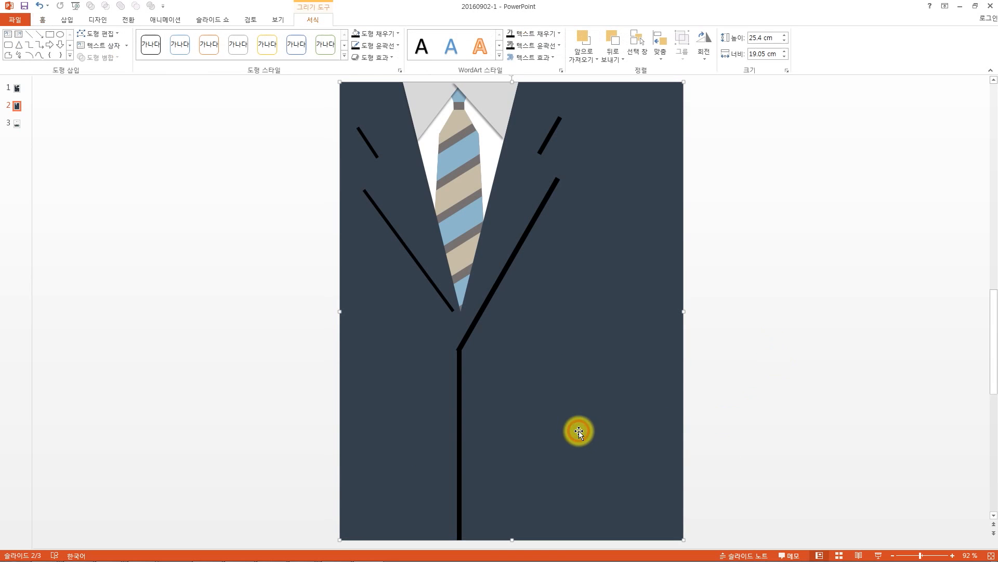
right_click(646, 215)
click(677, 391)
click(846, 146)
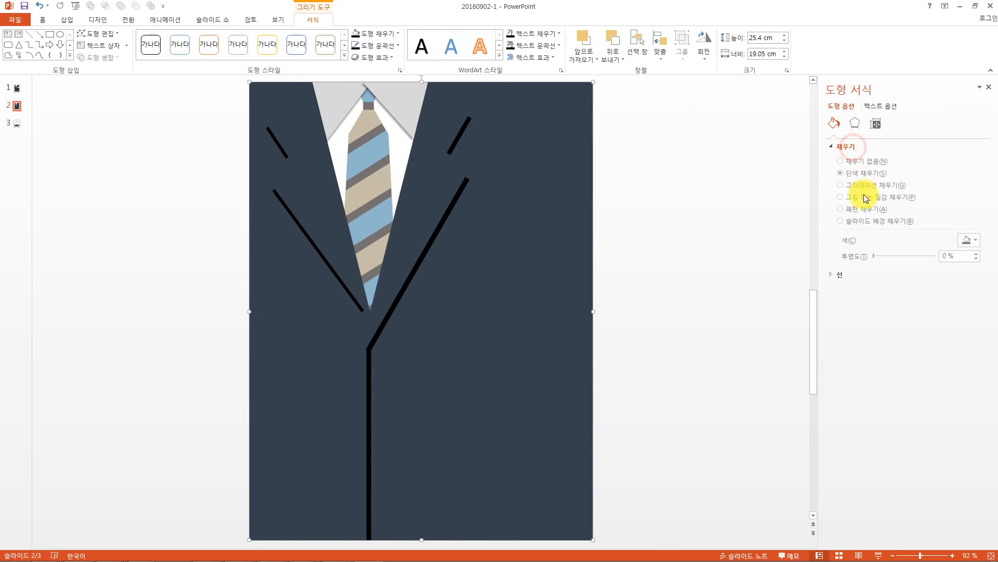
click(861, 209)
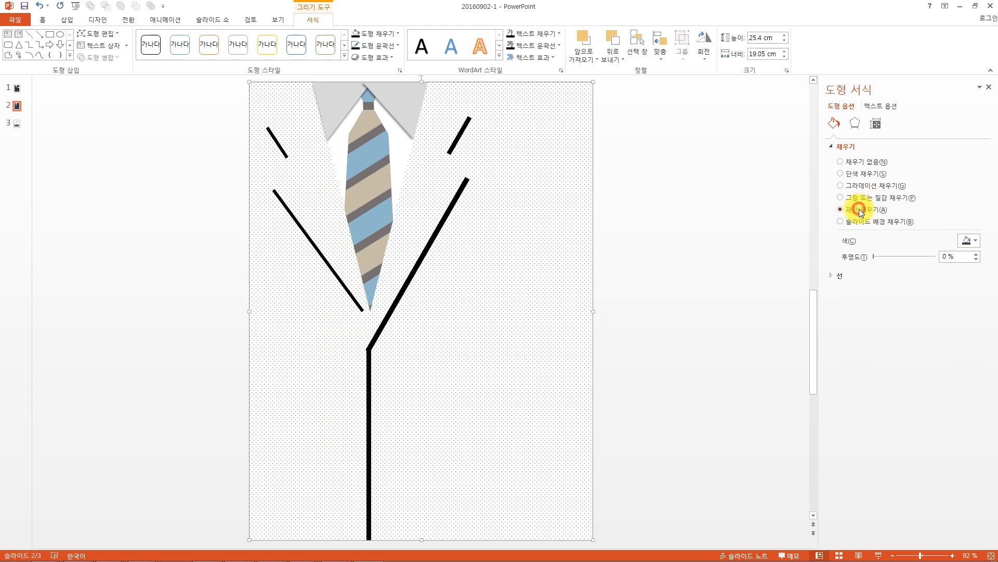
Give the jacket's pattern fill a dark blue-grey background, a darker blue-grey foreground and the wide upward diagonal pattern
click(968, 378)
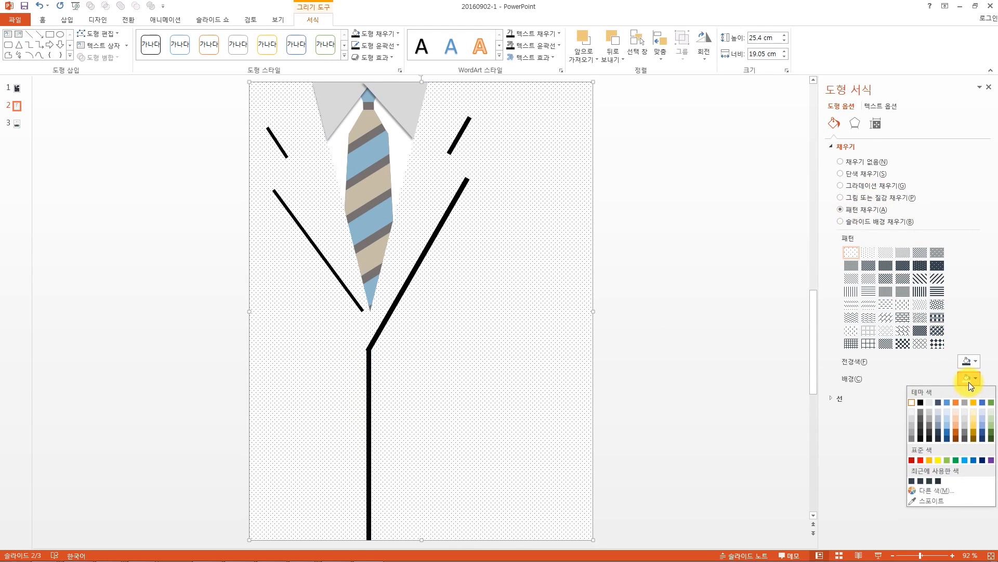
click(939, 437)
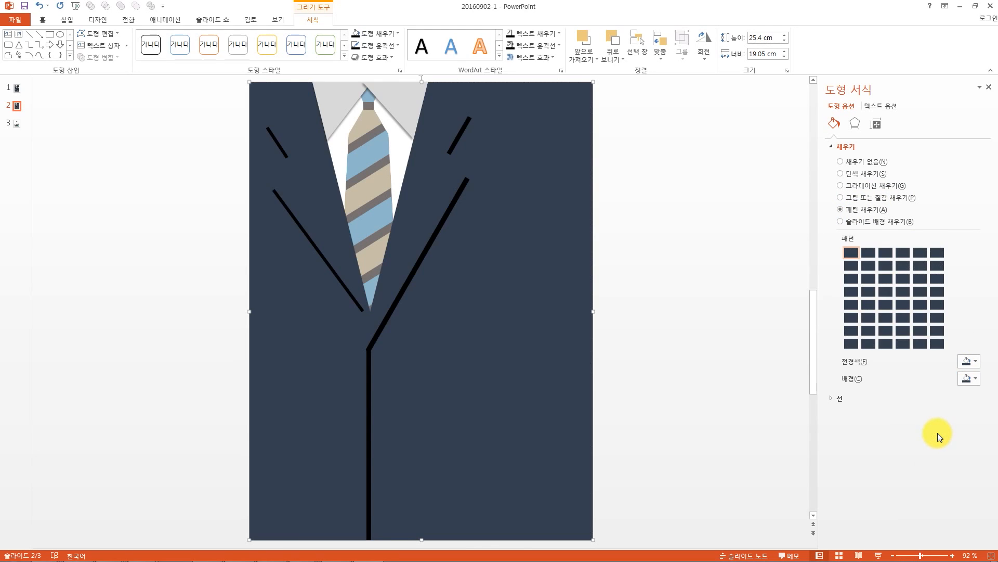
click(965, 362)
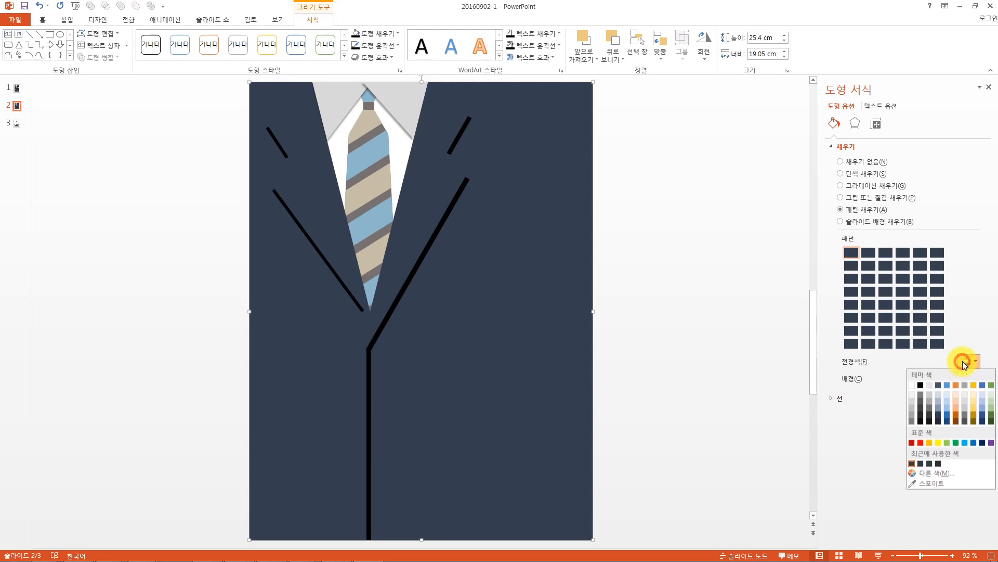
click(941, 424)
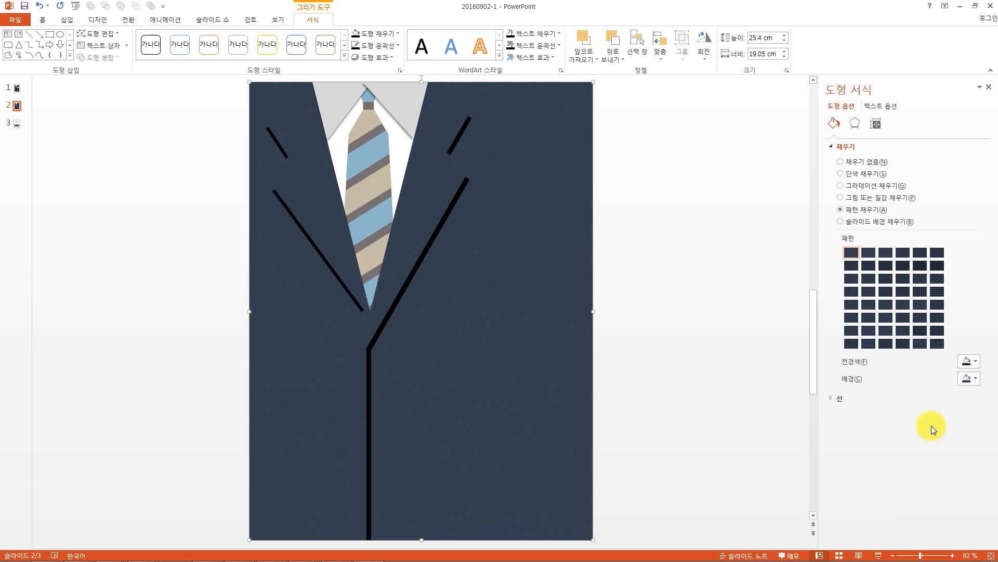
click(942, 280)
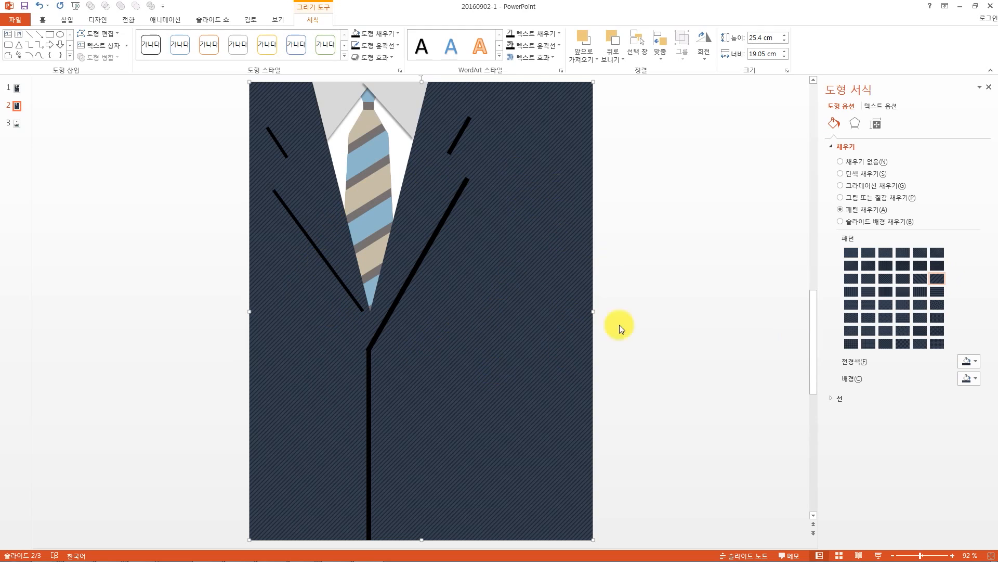
Darken the background colour of the jacket's pattern fill to RGB 31, 38, 49
click(970, 379)
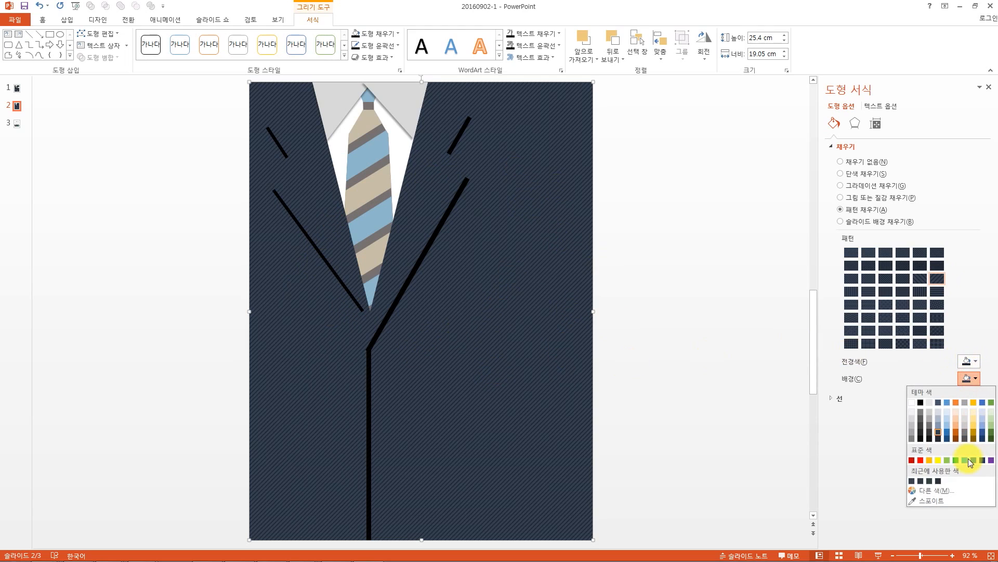
click(955, 491)
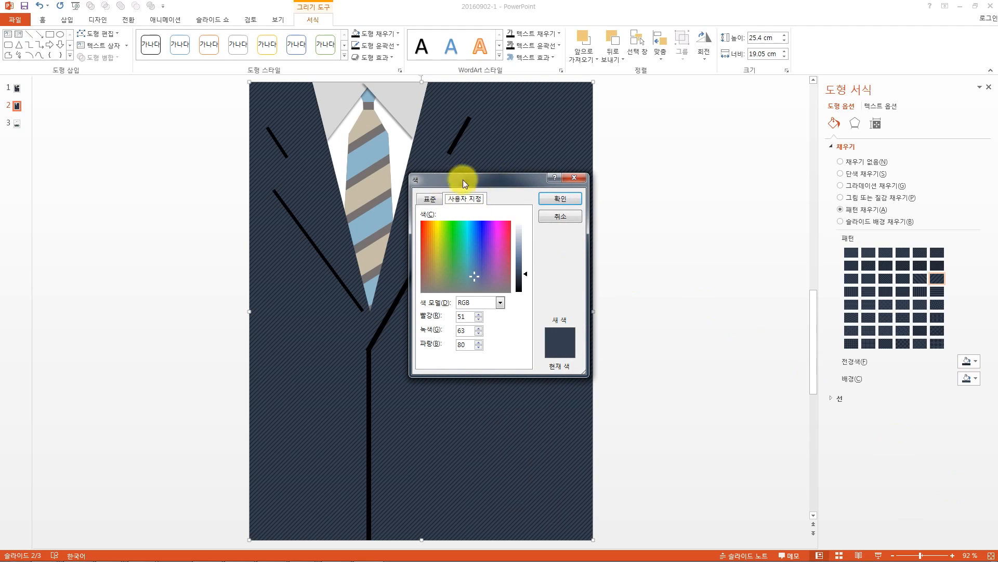
click(520, 278)
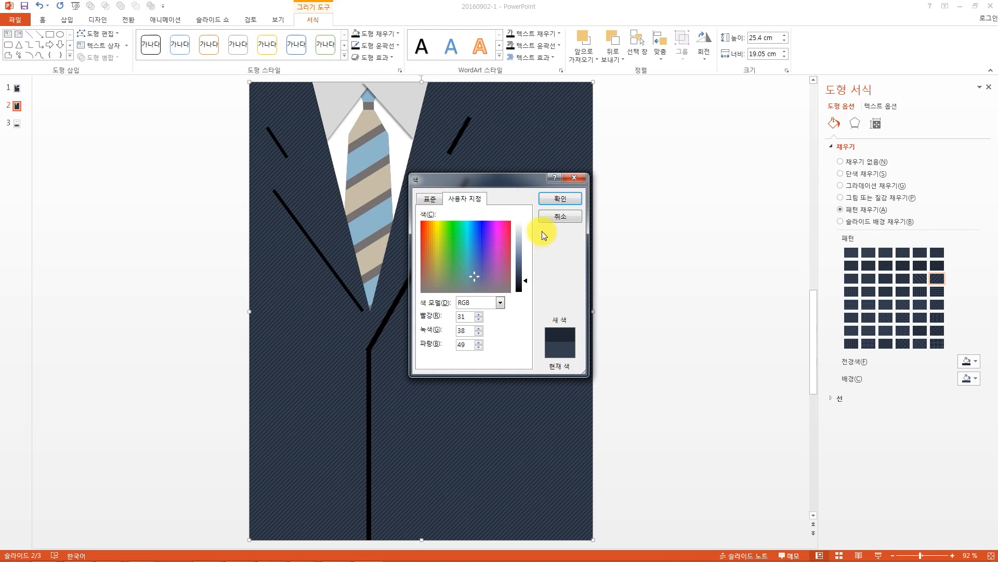
click(551, 200)
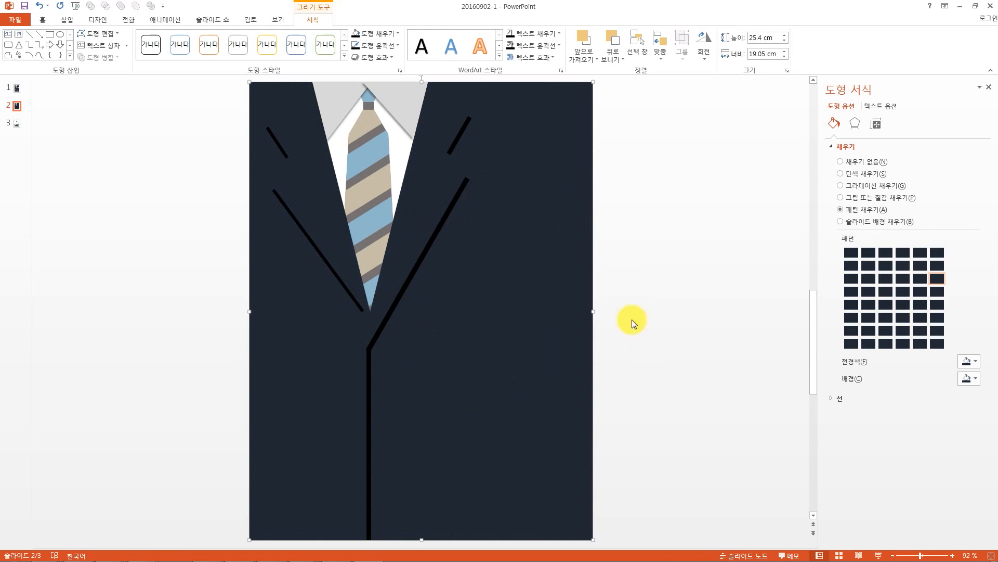
click(729, 325)
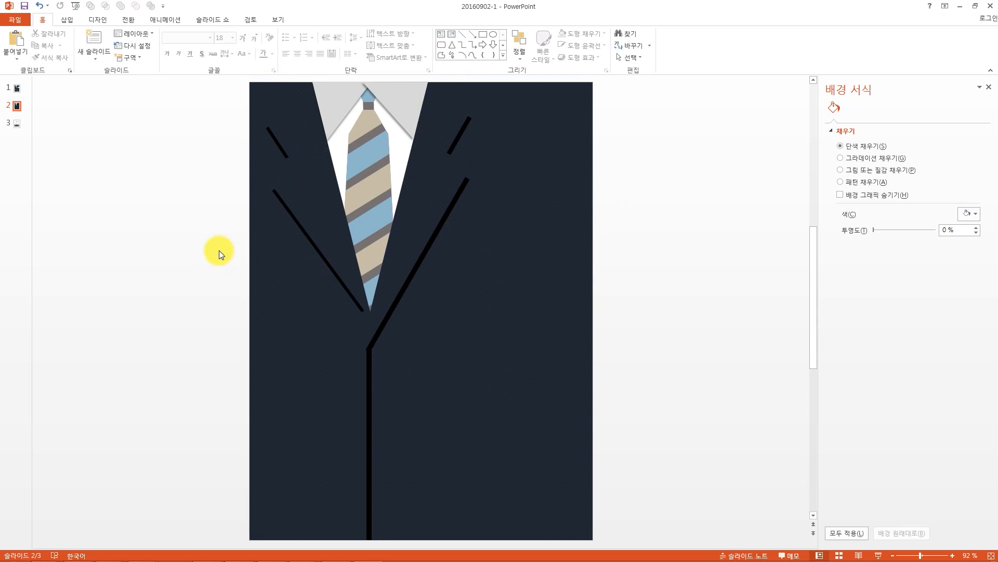
Check the finished résumé on slide 1, and on slide 2 move both lapel lines on the jacket's left side slightly down
click(16, 88)
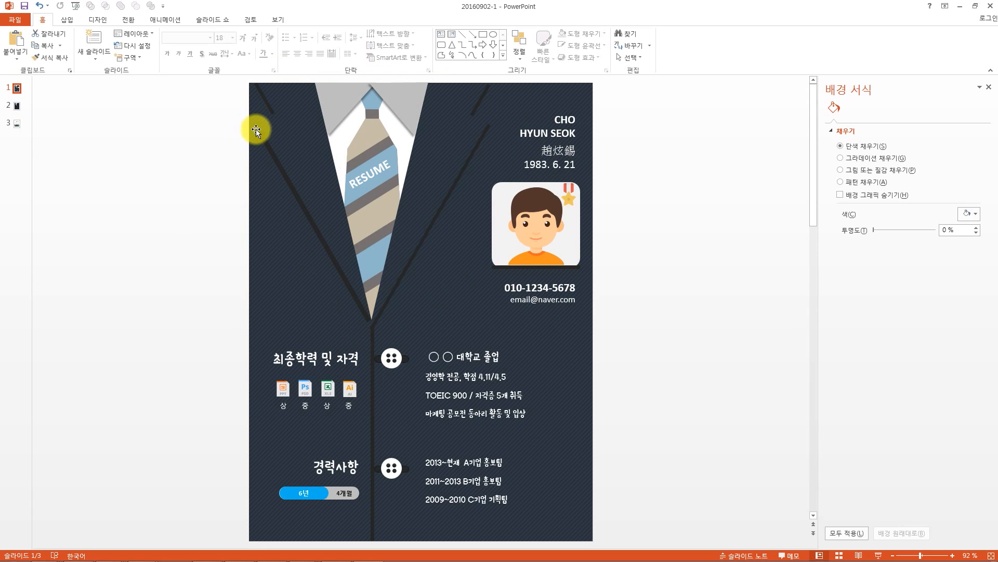
click(17, 107)
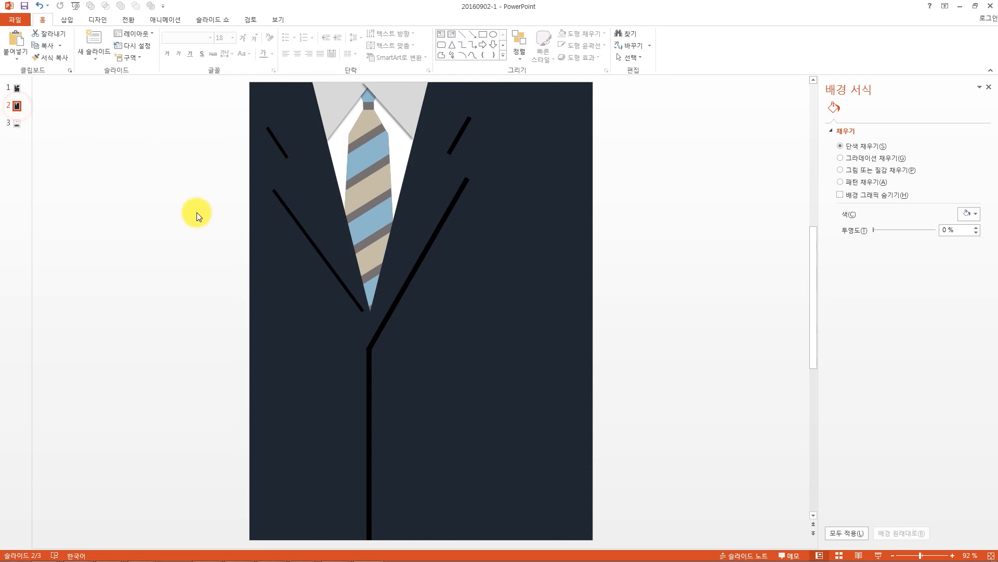
click(364, 310)
drag(345, 285, 344, 295)
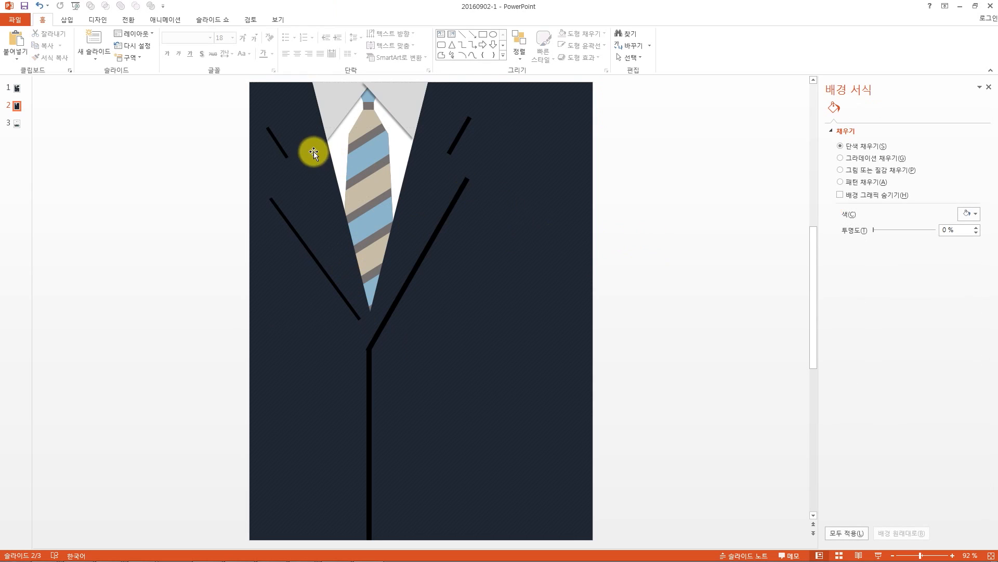
click(293, 159)
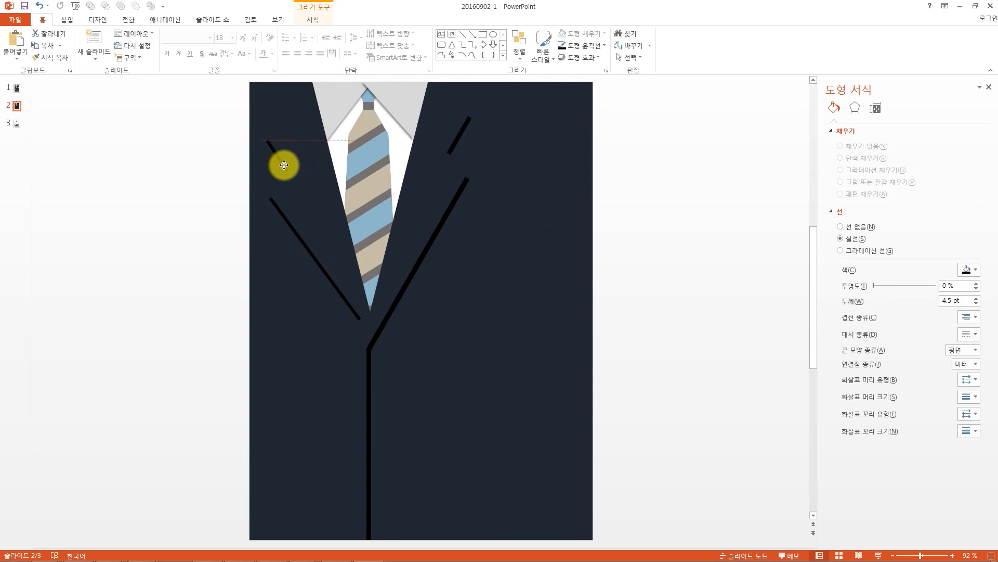
click(707, 253)
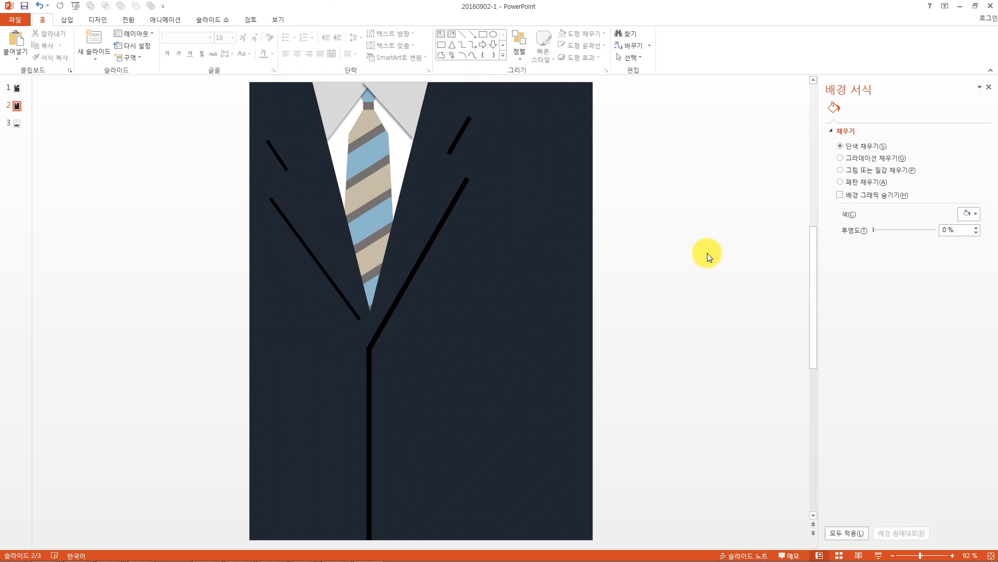
Draw a rounded rectangle about 2.53 cm wide and 0.61 cm high just right of the vertical seam, below the tie
click(662, 234)
click(72, 20)
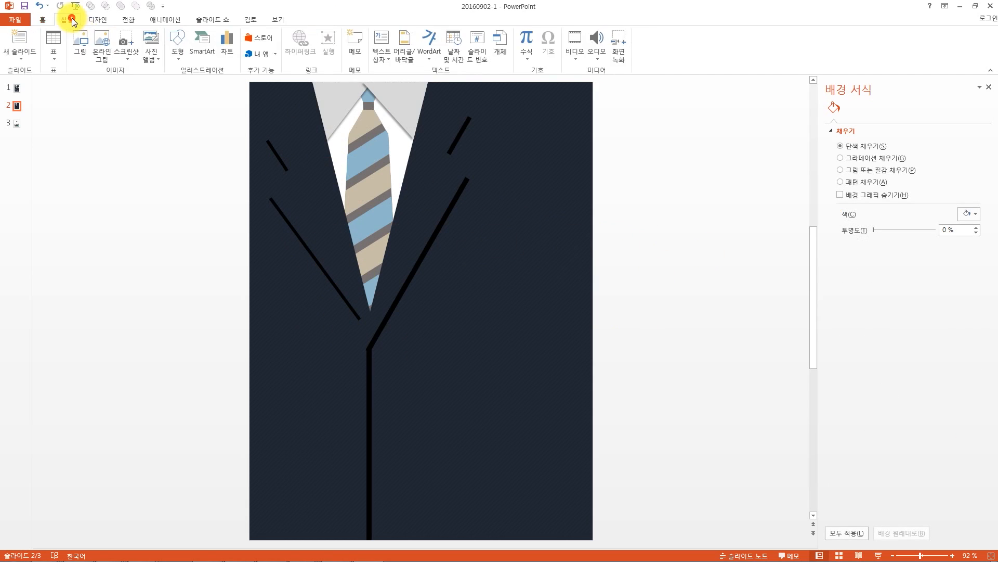
click(178, 55)
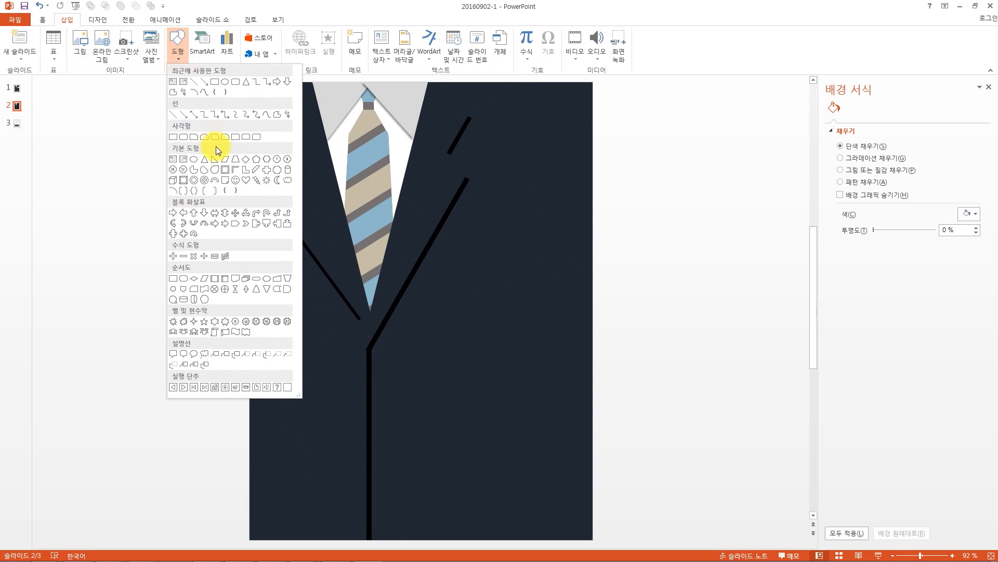
click(233, 86)
drag(384, 386, 429, 396)
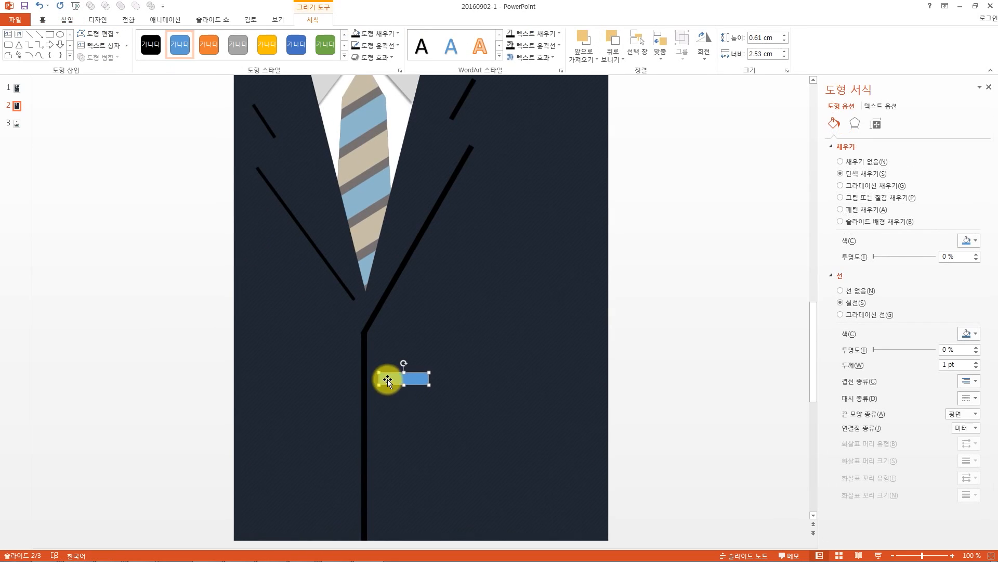
Round the rectangle's ends fully and shrink it to about 2.15 cm wide and 0.53 cm high
scroll(389, 388, up, 10)
drag(352, 294, 406, 296)
drag(496, 330, 473, 324)
scroll(524, 383, down, 10)
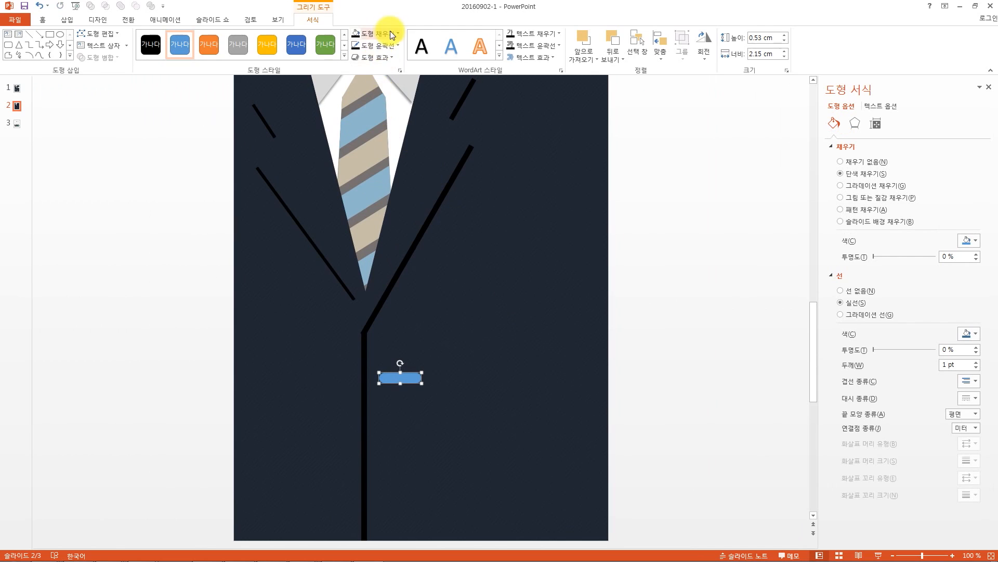
Give the rounded bar a dark grey fill and a black 3 pt outline
click(376, 45)
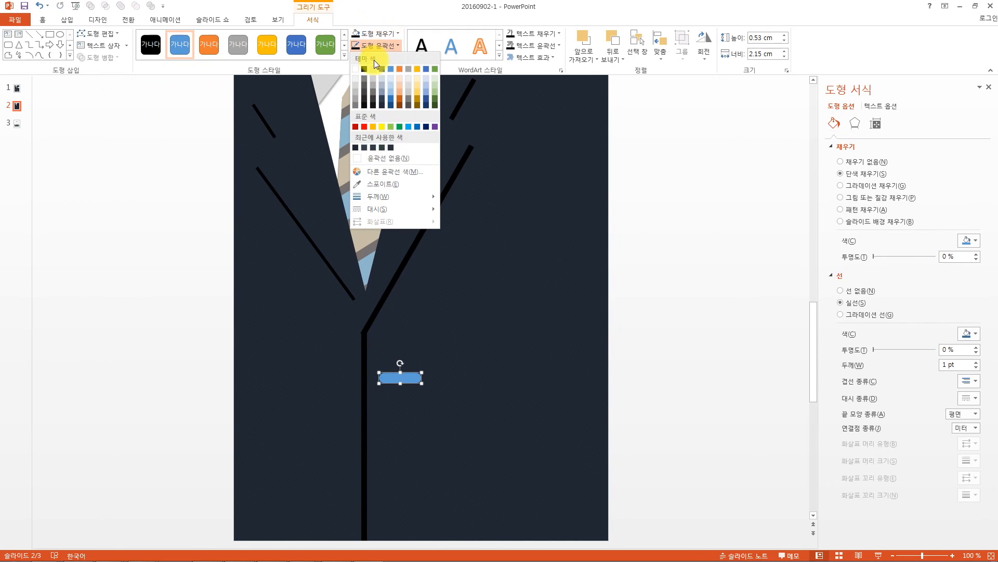
click(367, 100)
click(374, 33)
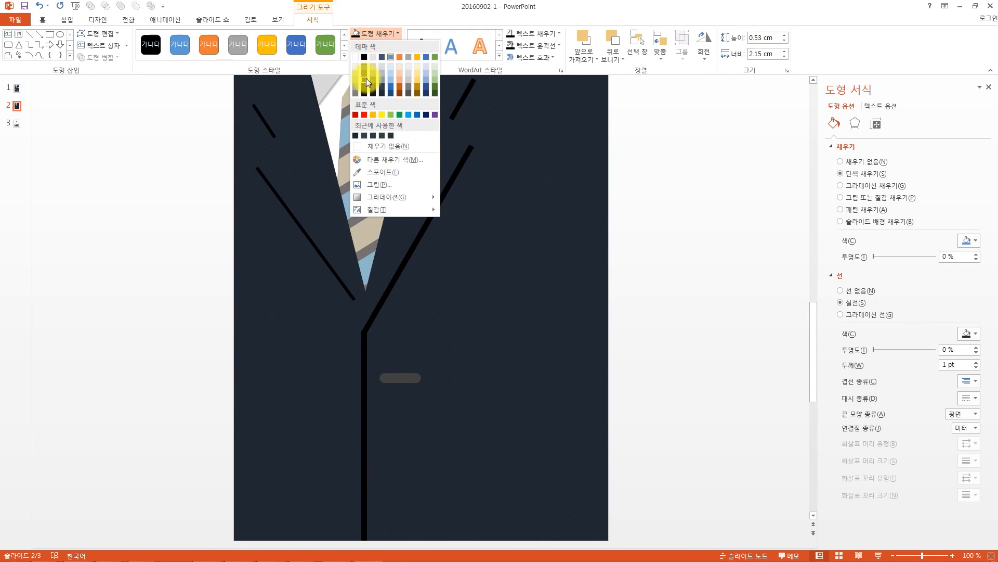
click(363, 81)
click(376, 47)
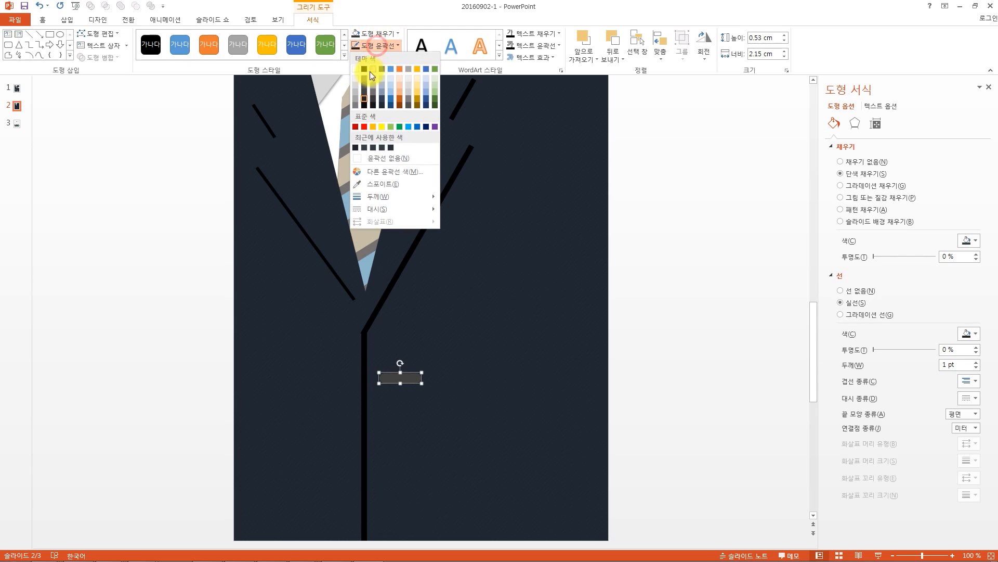
click(364, 68)
click(380, 47)
mouse_move(406, 195)
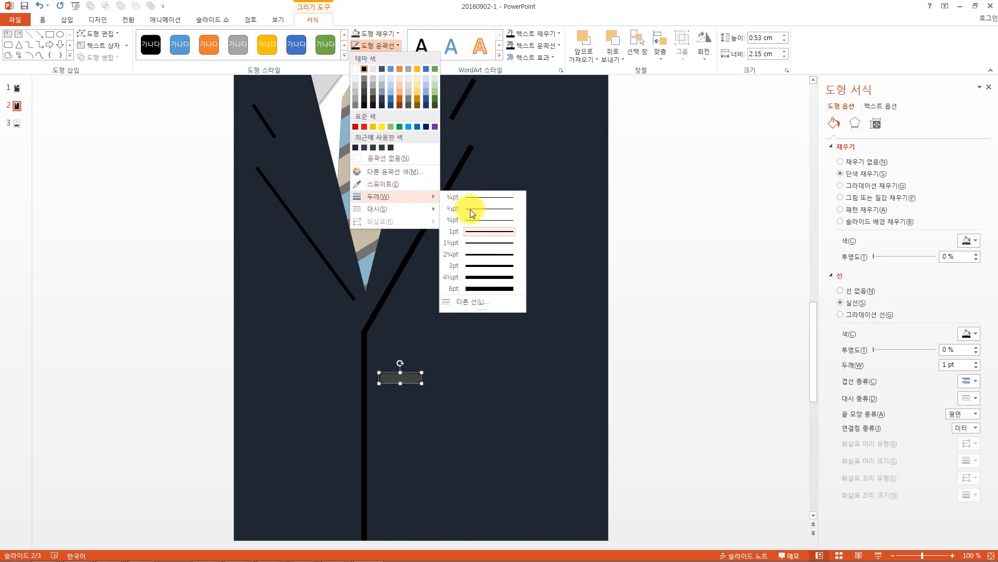
click(473, 265)
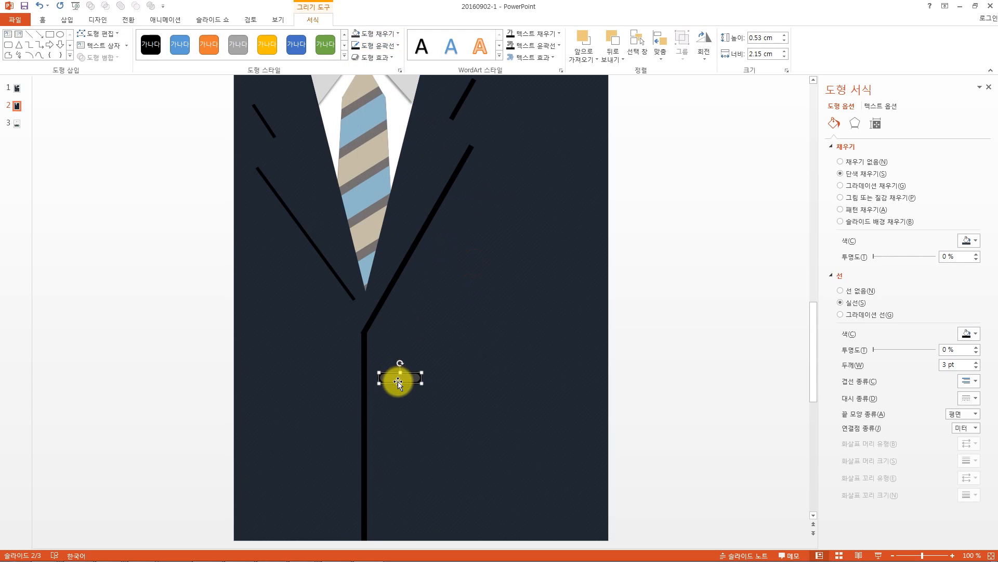
Flatten the buttonhole bar to about 0.3 cm high and place a copy of it further down beside the seam
drag(400, 384, 401, 379)
click(652, 398)
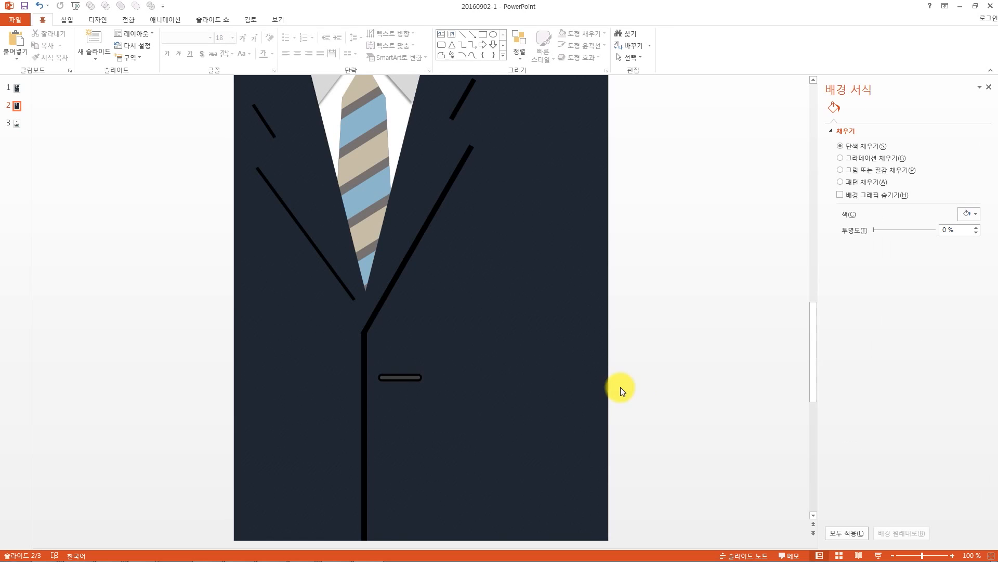
drag(417, 379, 408, 450)
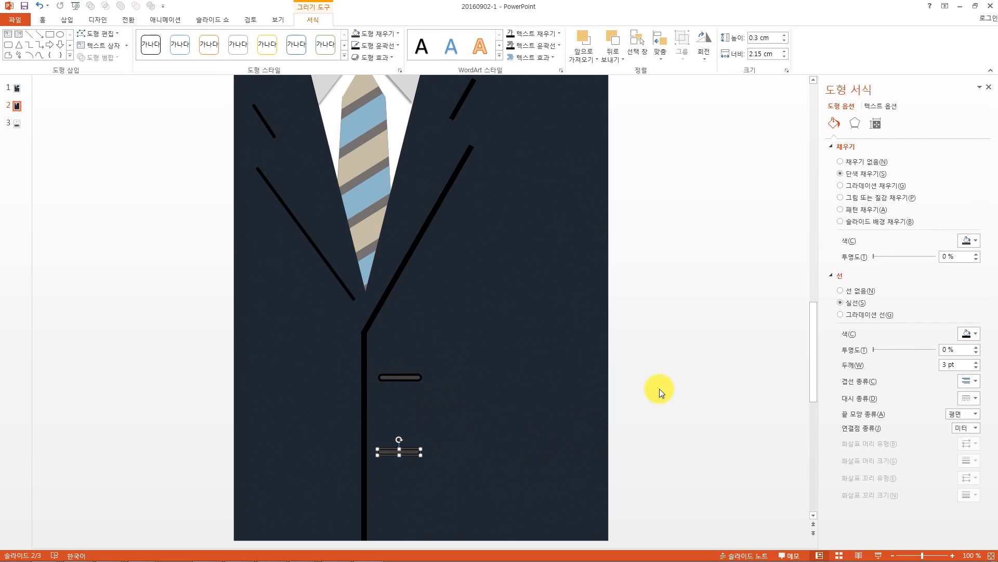
click(158, 179)
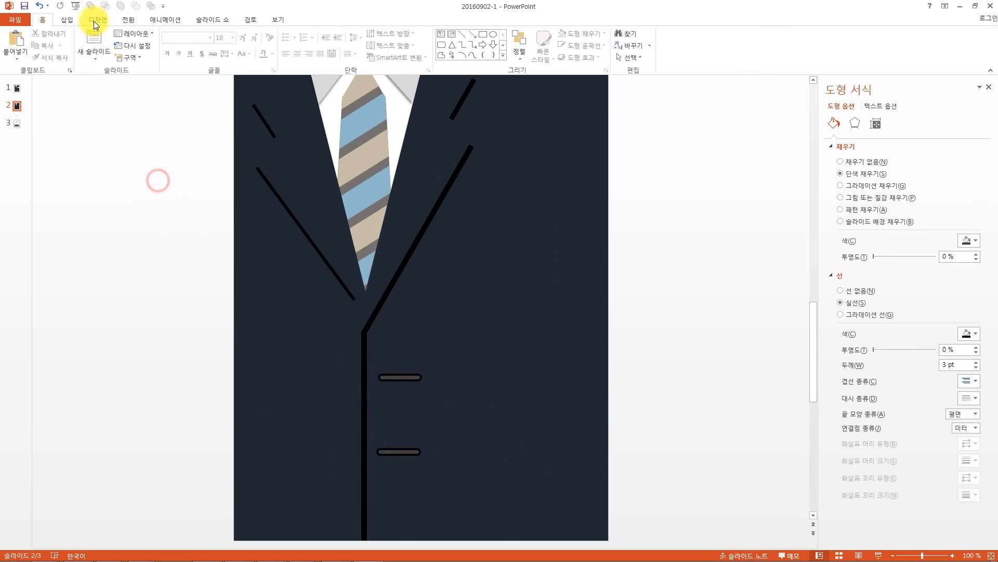
Draw a circle about 1.38 cm across over the upper buttonhole bar
click(67, 19)
click(178, 52)
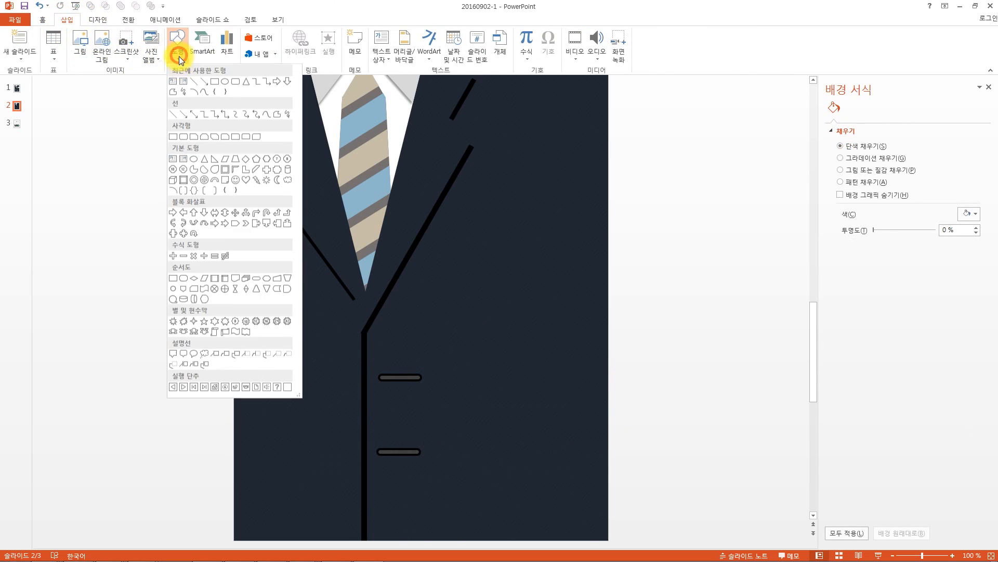
click(224, 83)
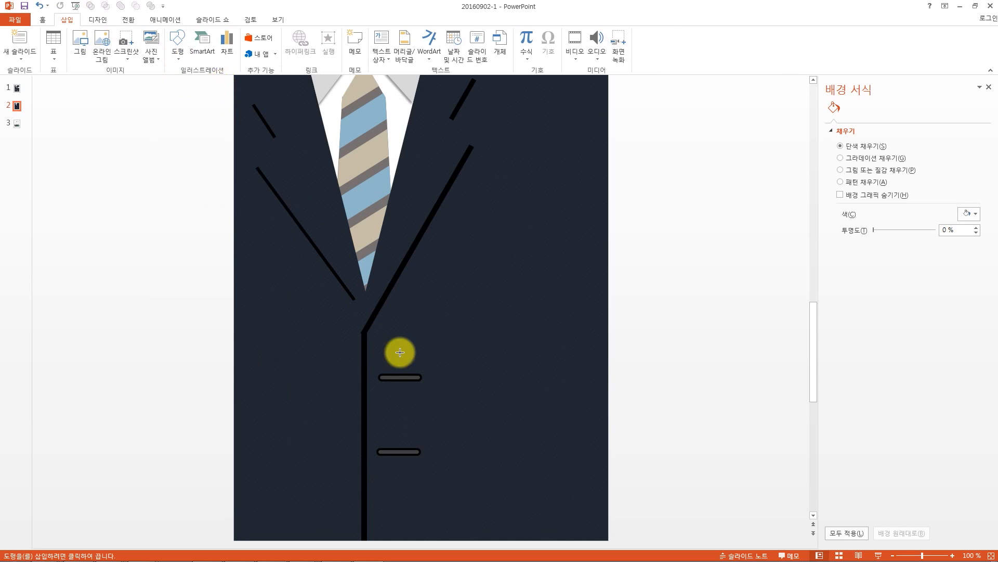
mouse_move(390, 362)
mouse_down()
mouse_move(417, 389)
mouse_move(404, 378)
mouse_up()
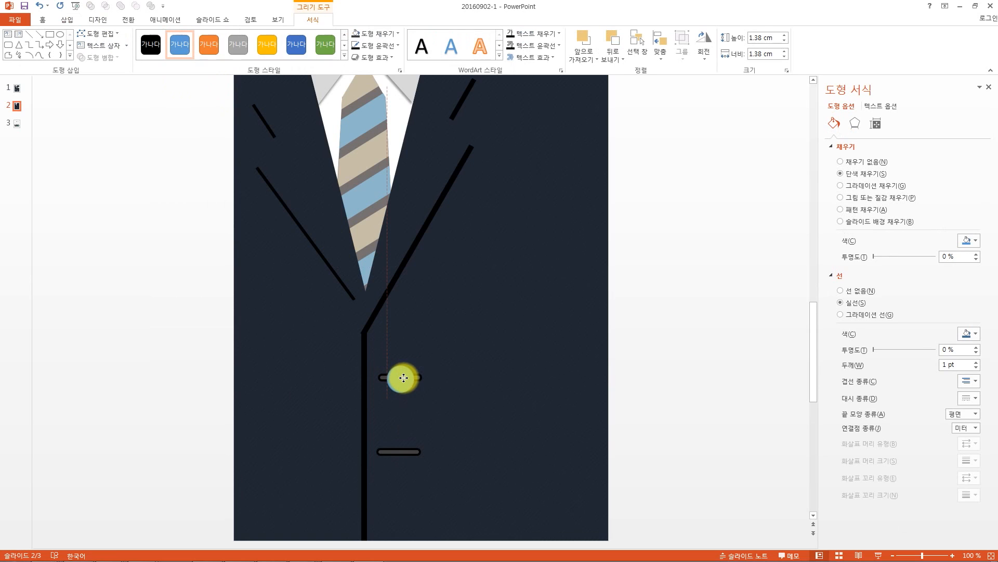
scroll(477, 382, up, 5)
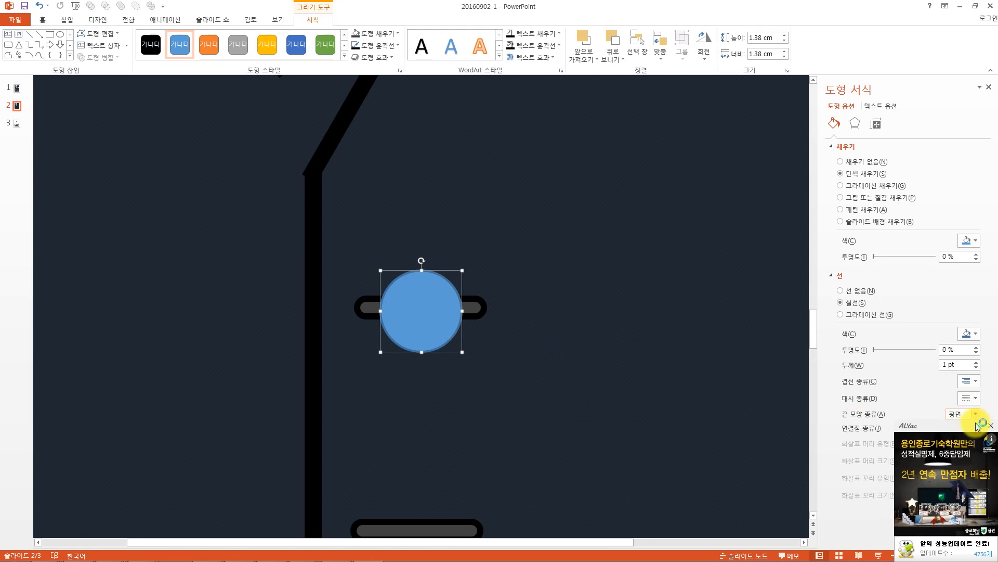
Remove the circle's outline, fill it white and centre it vertically on the upper buttonhole bar
click(992, 427)
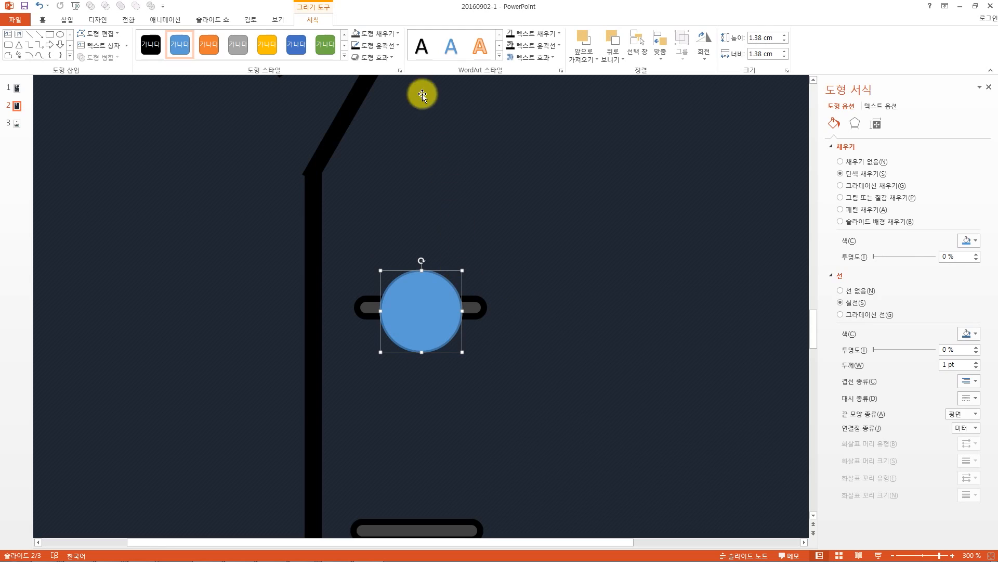
click(387, 46)
click(379, 154)
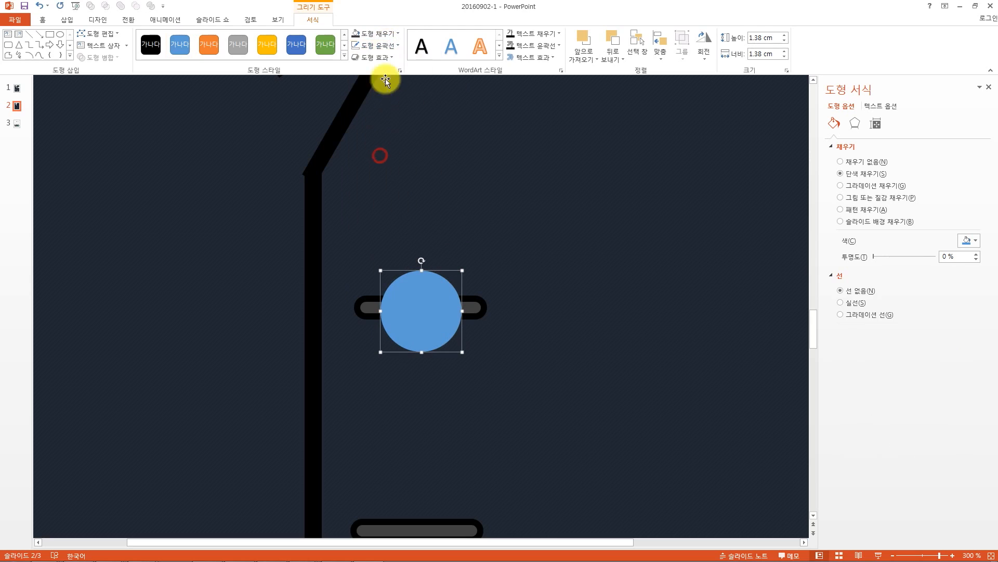
click(372, 37)
click(358, 57)
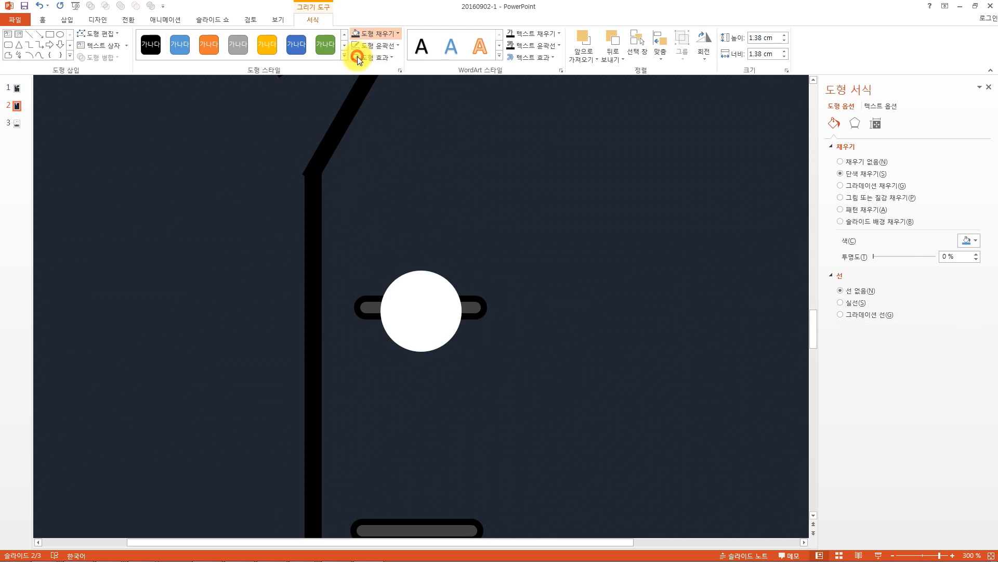
click(408, 285)
drag(407, 285, 417, 304)
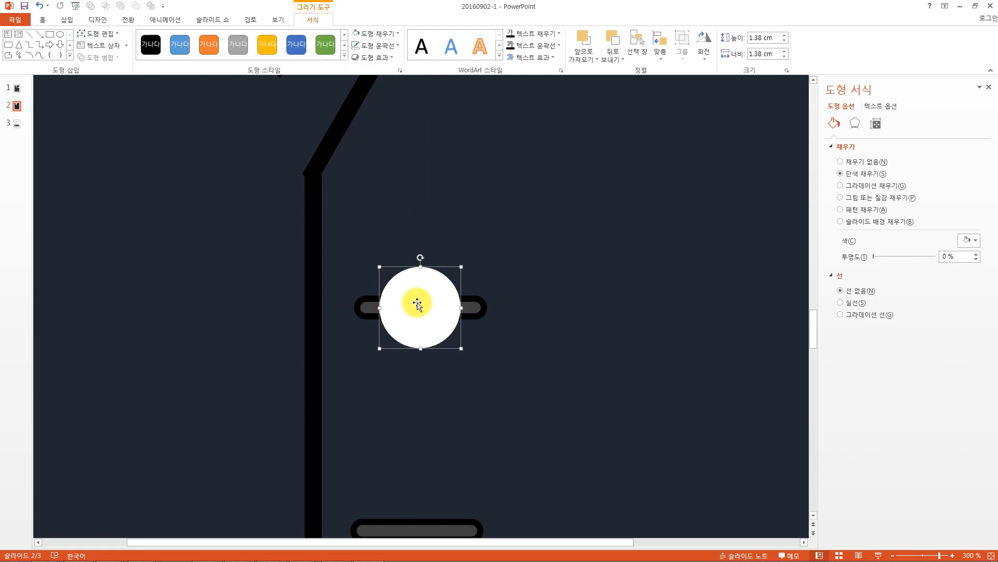
Duplicate the white circle, shrink the copy to about 0.42 cm inside the button, and fill it dark grey
drag(445, 349, 485, 376)
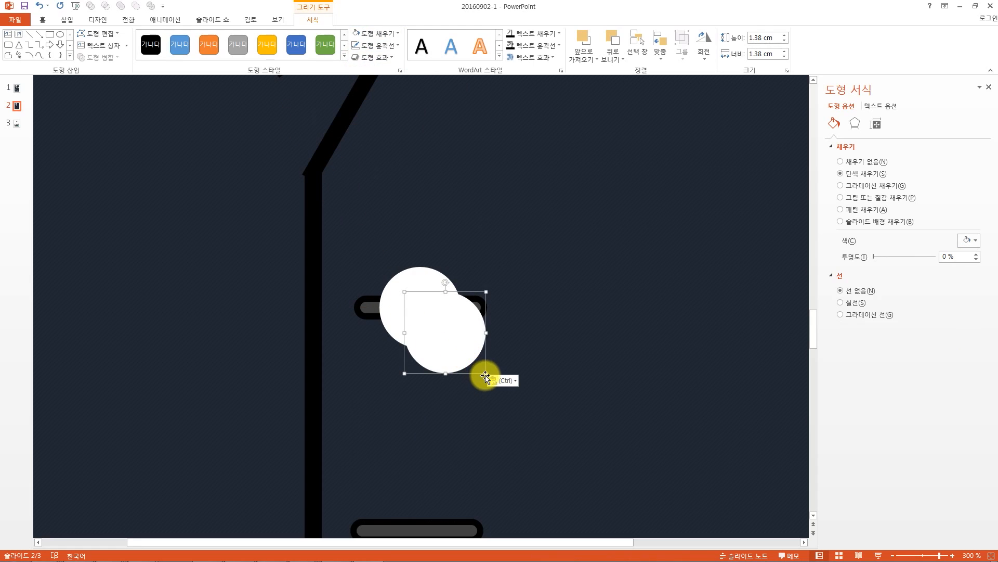
key(Delete)
drag(430, 316, 405, 292)
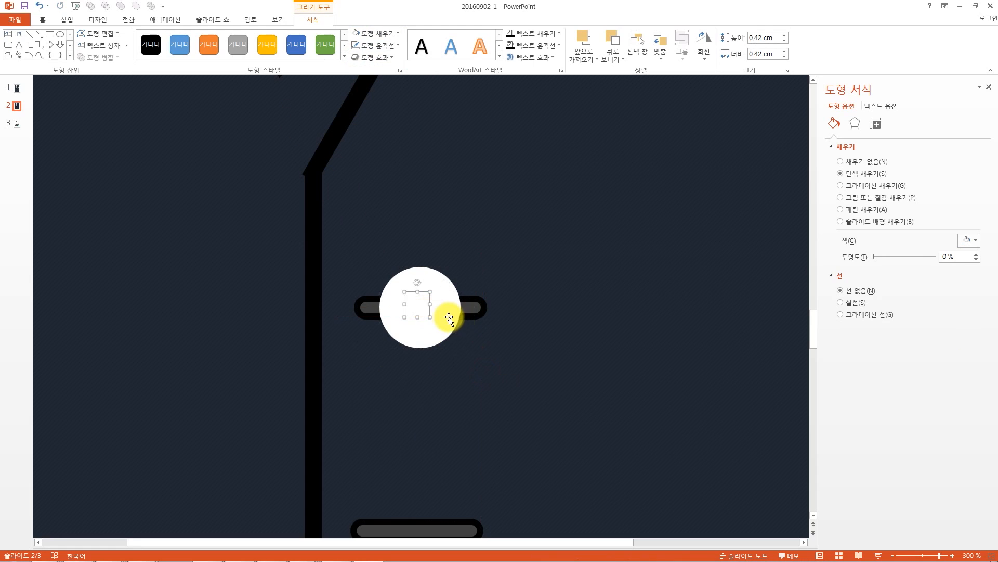
click(382, 34)
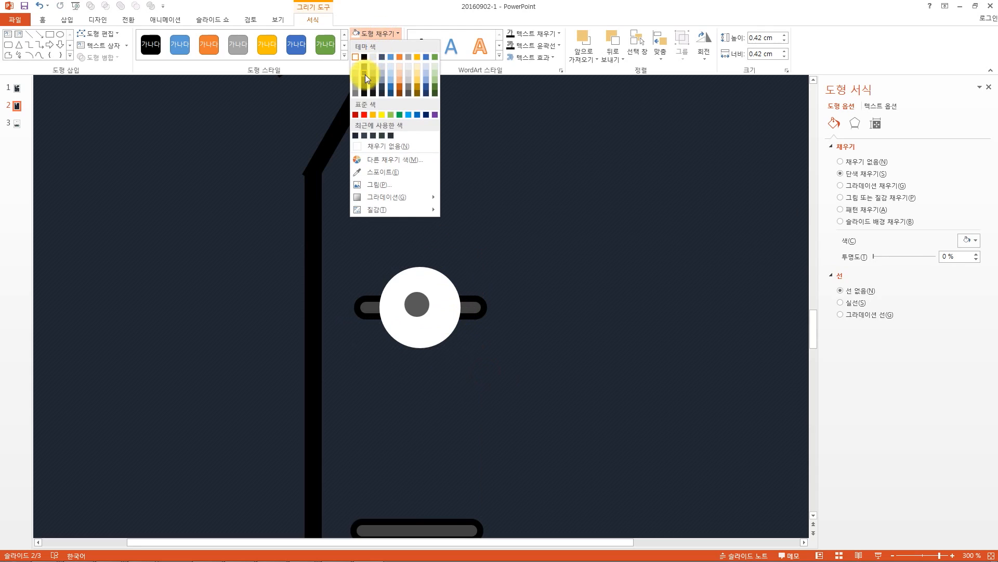
click(366, 79)
Shrink the dark grey circle to about 0.21 cm and copy it into a two-by-two set of button holes
mouse_move(429, 316)
mouse_down()
mouse_move(409, 296)
mouse_move(437, 318)
mouse_move(428, 285)
mouse_move(452, 312)
mouse_move(433, 317)
mouse_up()
shift+click(408, 293)
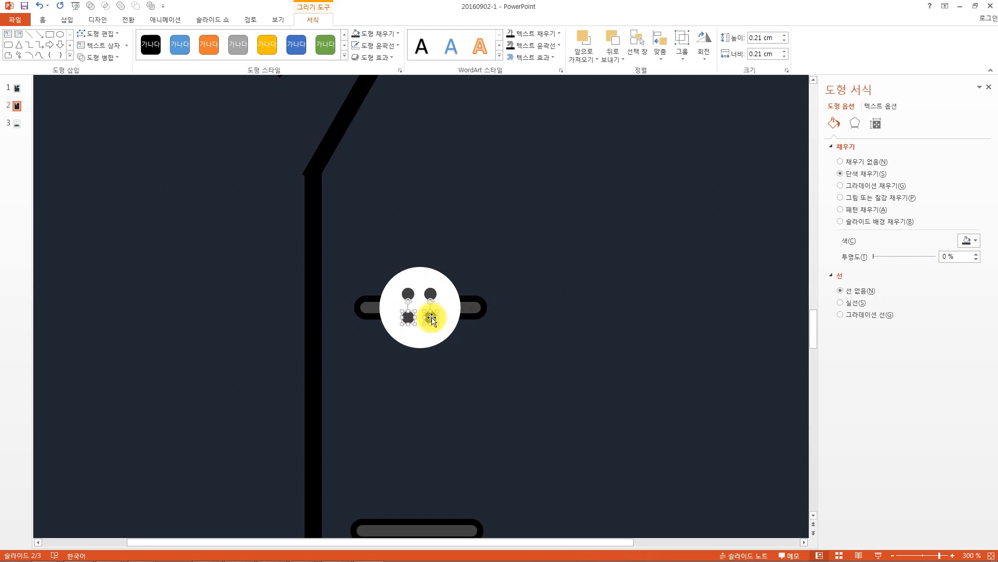
scroll(475, 357, down, 5)
click(669, 397)
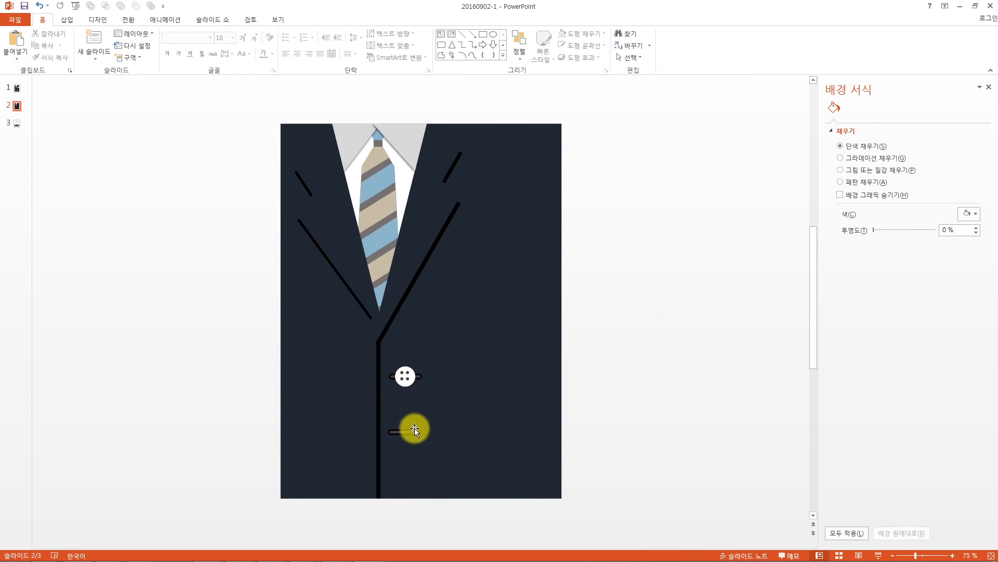
Copy the white four-hole button and centre the duplicate on the lower buttonhole bar
click(403, 376)
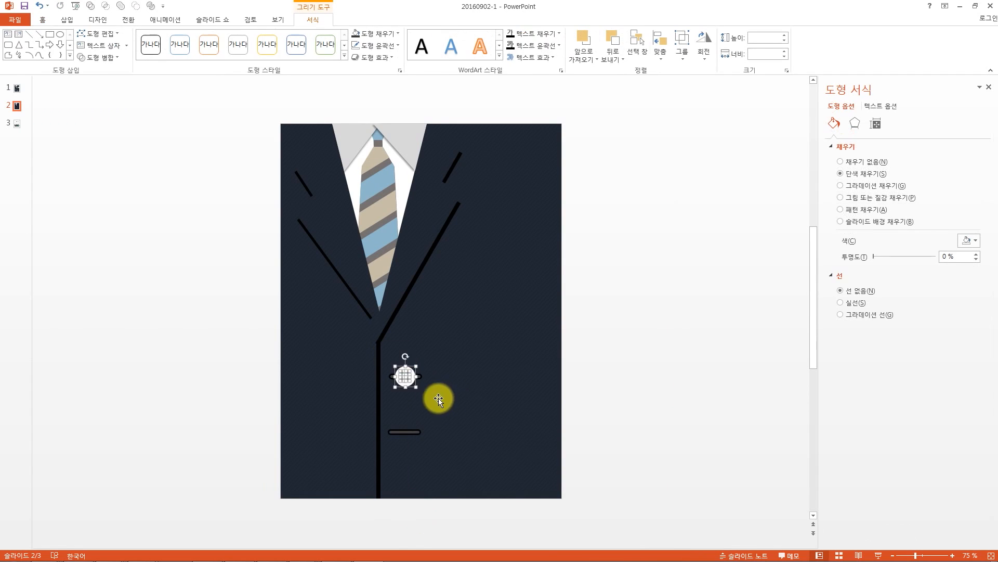
key(ctrl+v)
scroll(416, 397, up, 5)
drag(408, 342, 393, 424)
scroll(576, 428, down, 5)
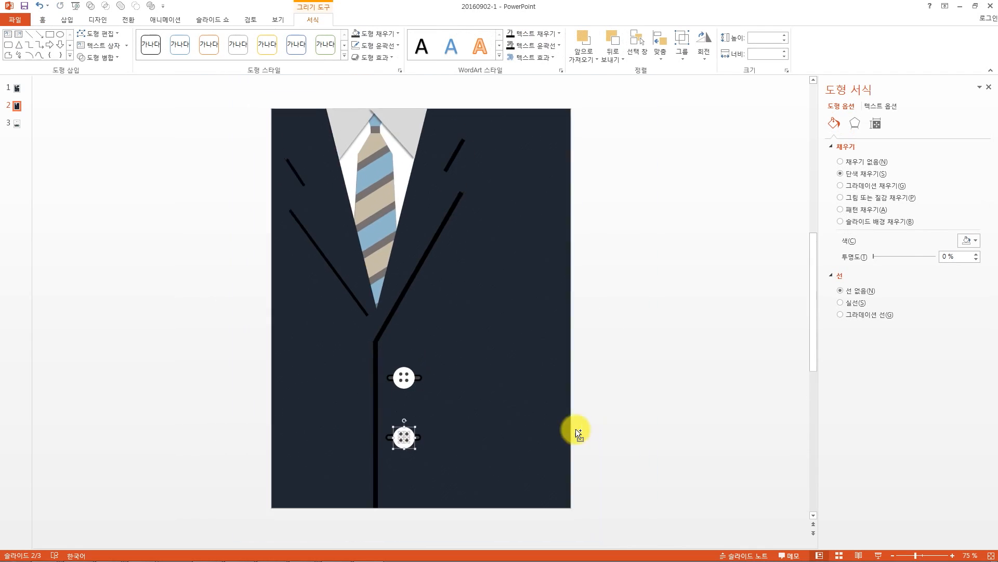
click(576, 429)
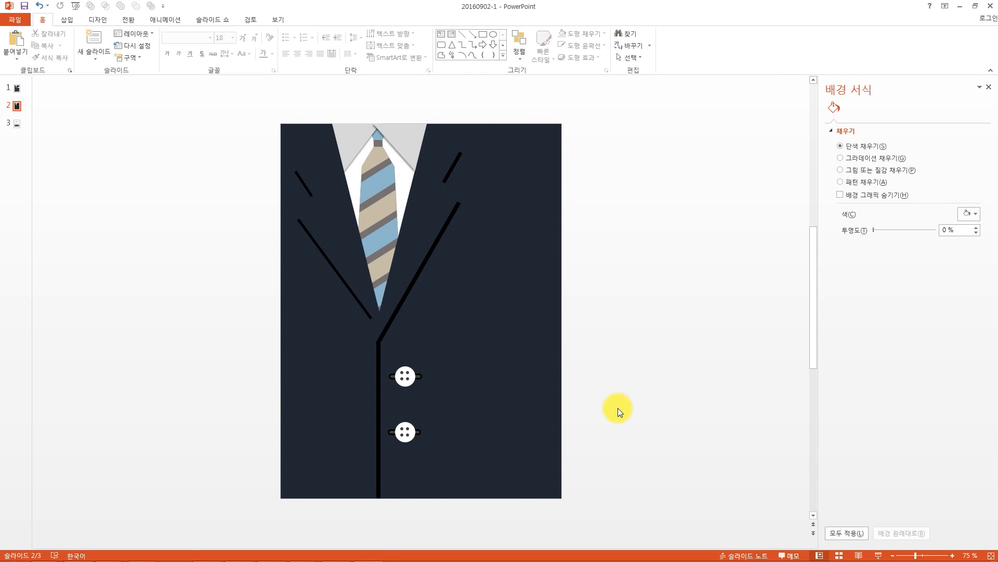
scroll(636, 440, up, 2)
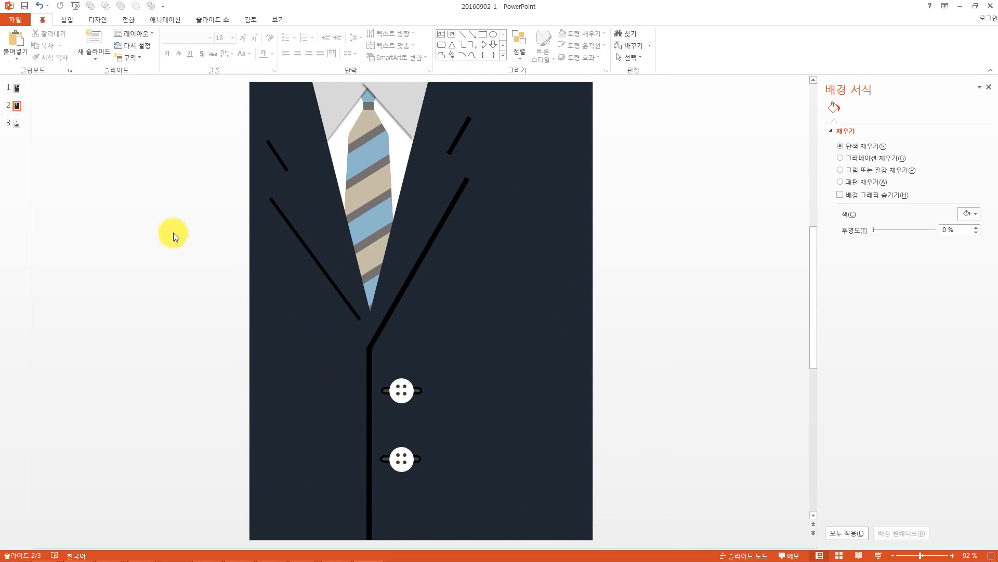
Copy the personal details, portrait with medal, contact lines, both section headings and both description blocks from the résumé slide
click(16, 87)
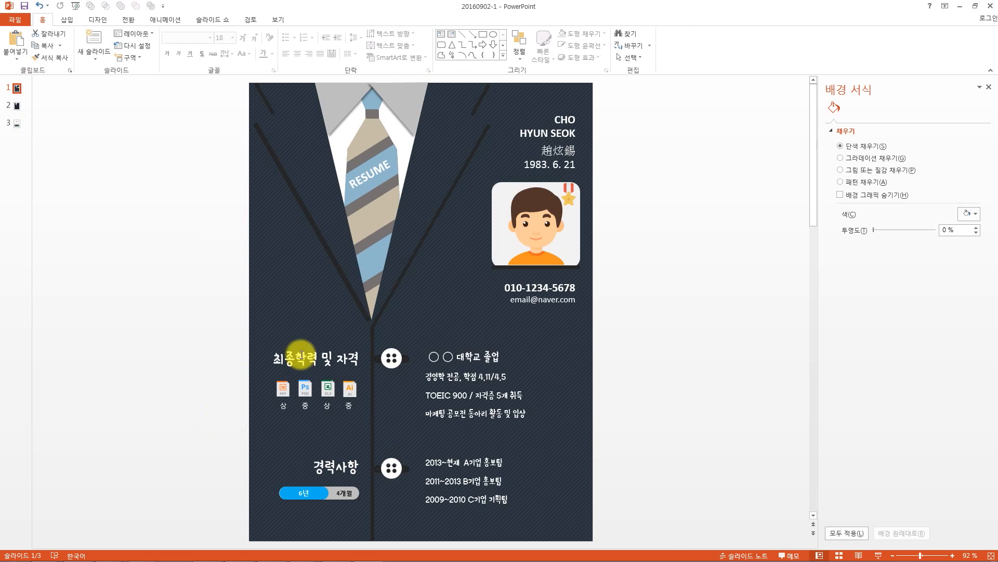
click(332, 357)
click(458, 358)
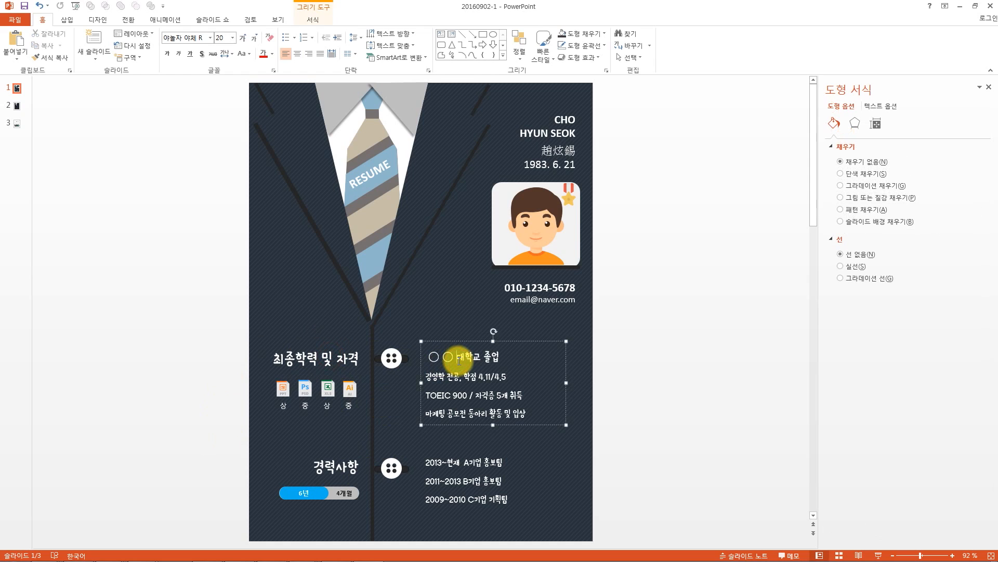
click(533, 229)
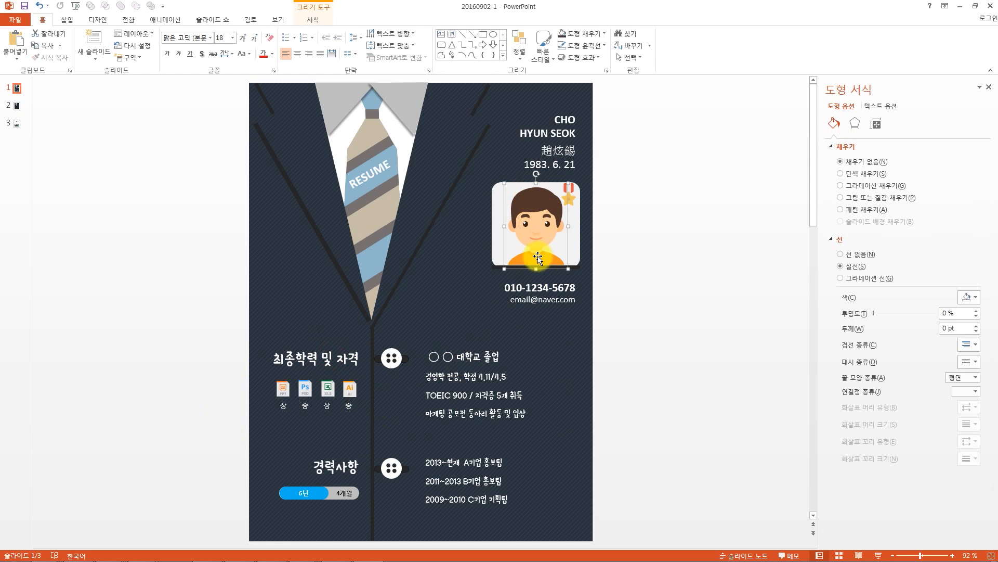
click(328, 387)
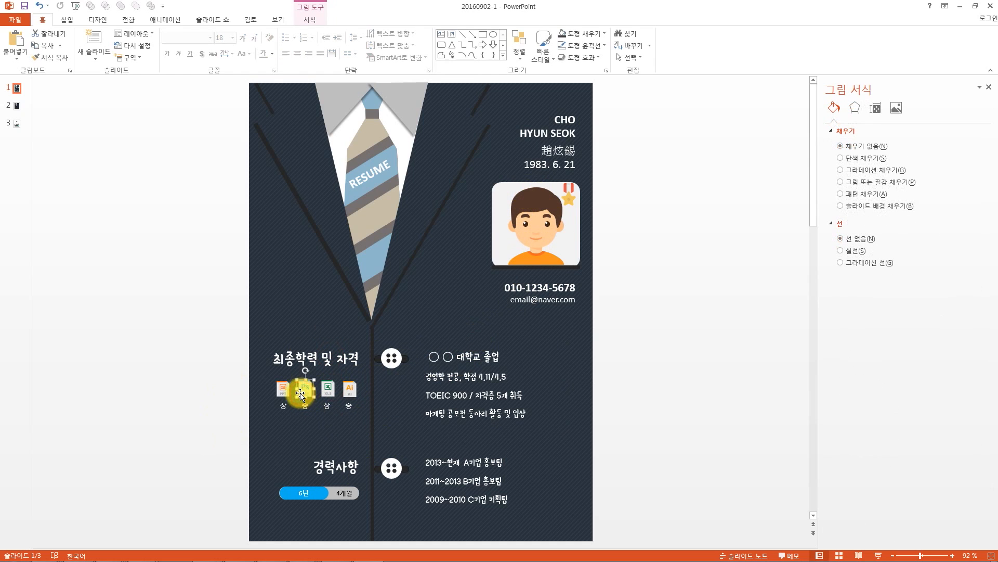
click(172, 368)
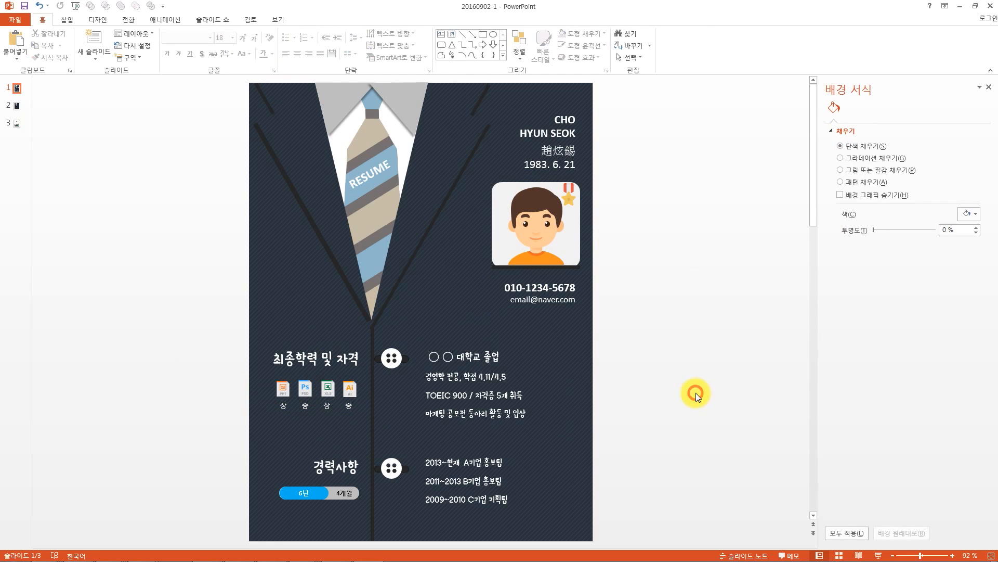
drag(695, 424, 454, 95)
shift+click(497, 382)
shift+click(473, 480)
shift+click(311, 353)
shift+click(337, 466)
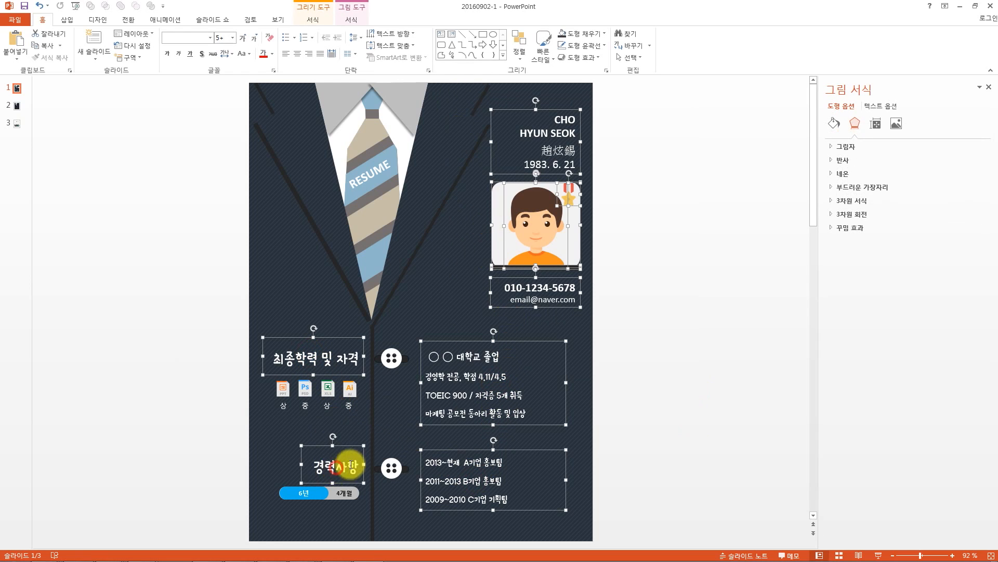
click(19, 122)
key(ctrl+v)
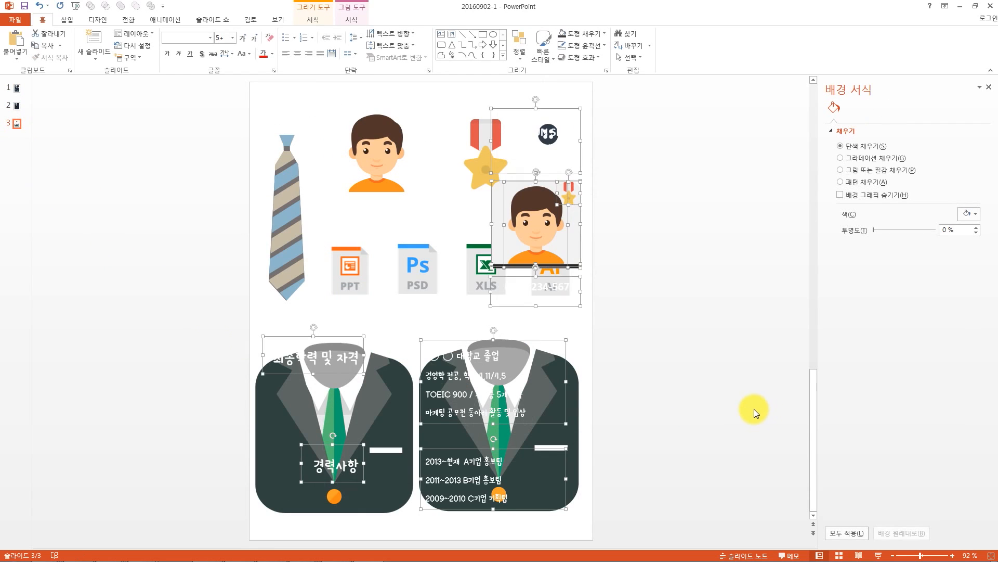
key(ctrl+z)
Paste the copied résumé texts and portrait onto the jacket illustration on slide 2
click(18, 106)
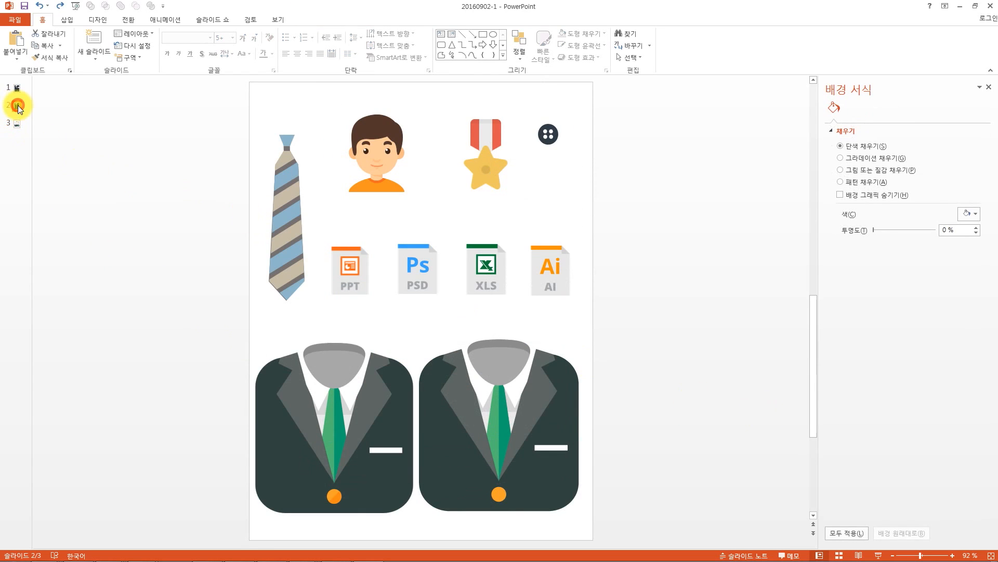
key(ctrl+v)
click(709, 246)
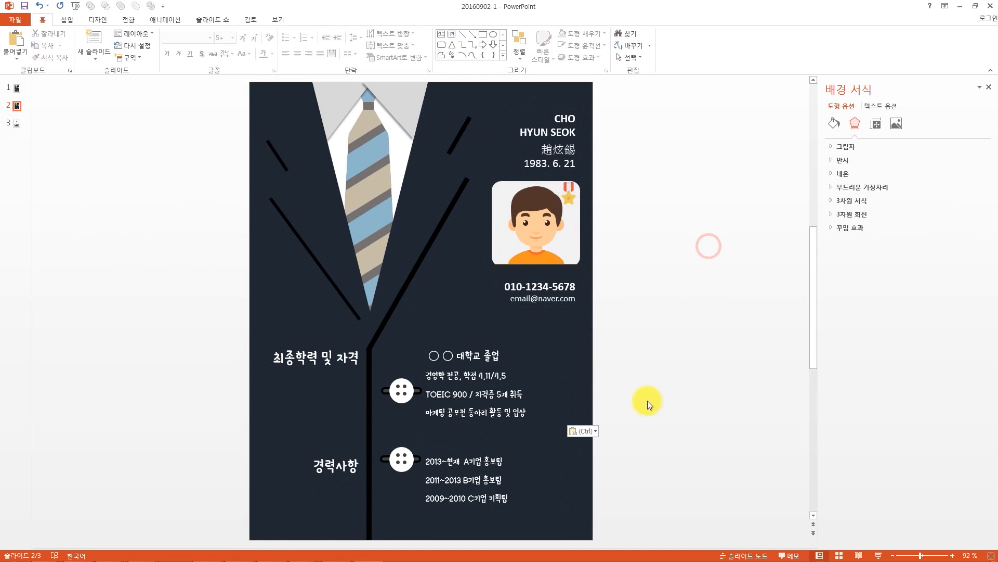
click(723, 363)
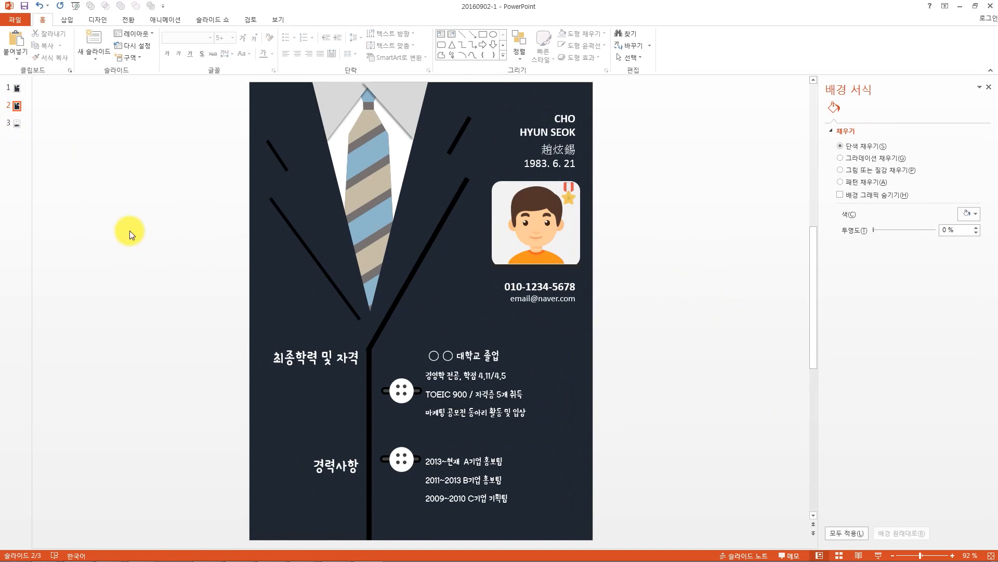
Copy the four software icons with their skill-level labels from the résumé slide onto the jacket slide
click(18, 89)
drag(217, 369, 368, 423)
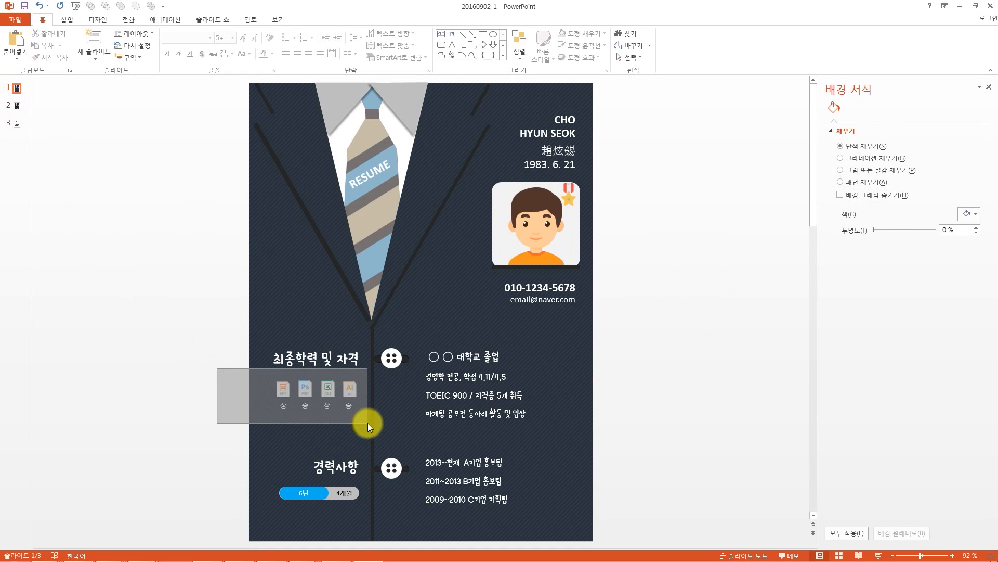
click(17, 106)
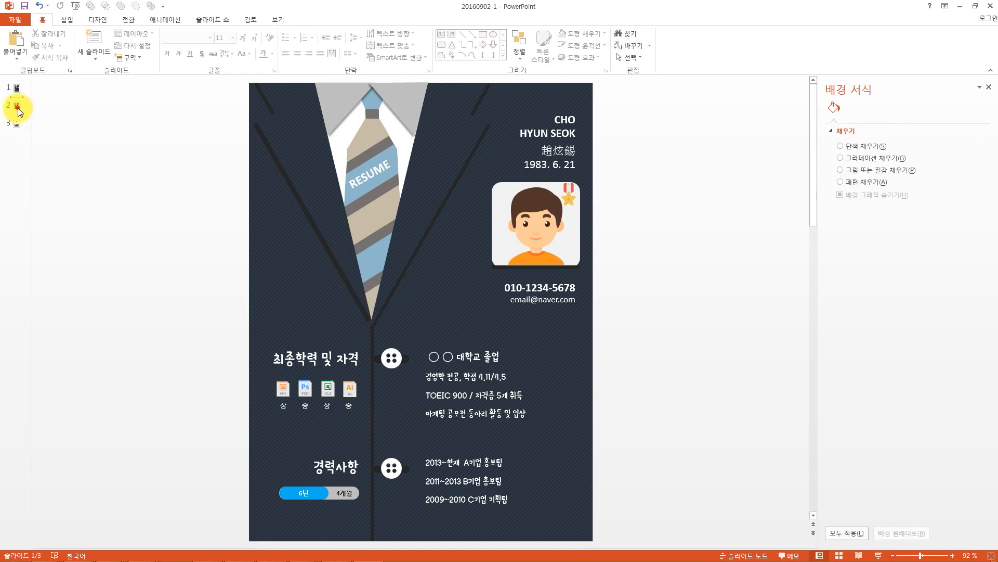
click(161, 314)
key(ctrl+v)
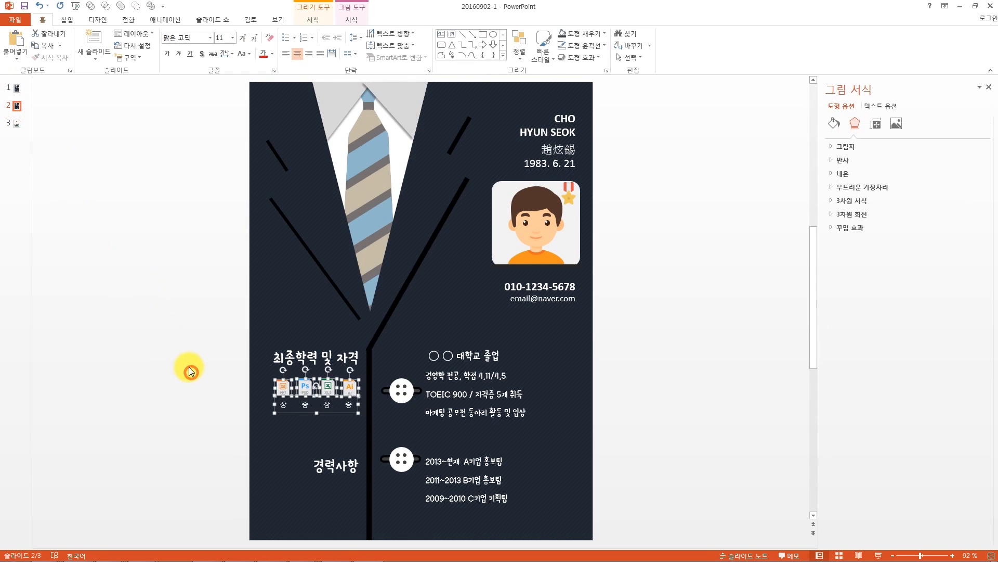
click(707, 426)
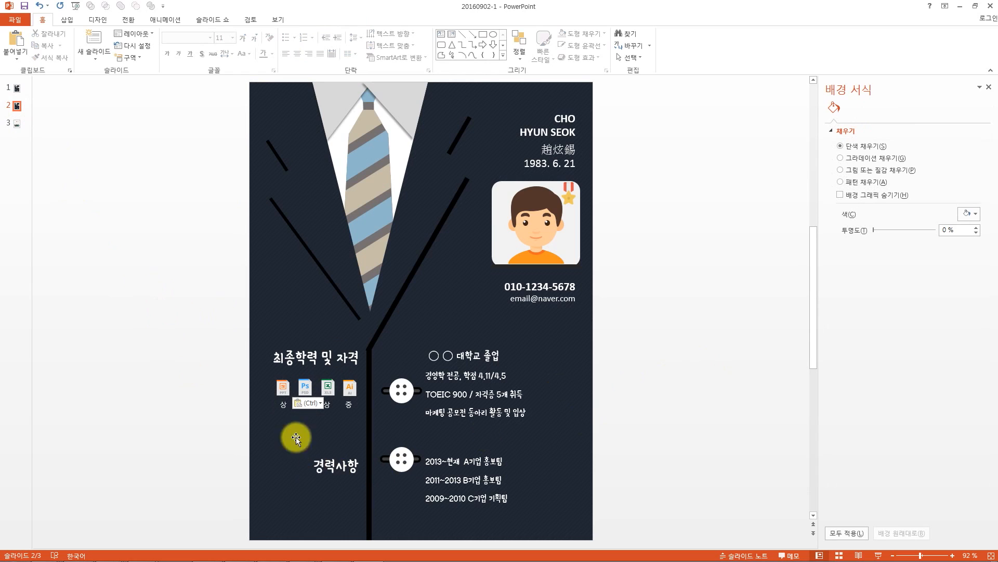
Check the career bar on the résumé slide, and place an enlarged copy of the buttonhole bar under the 경력사항 heading on slide 2
click(16, 86)
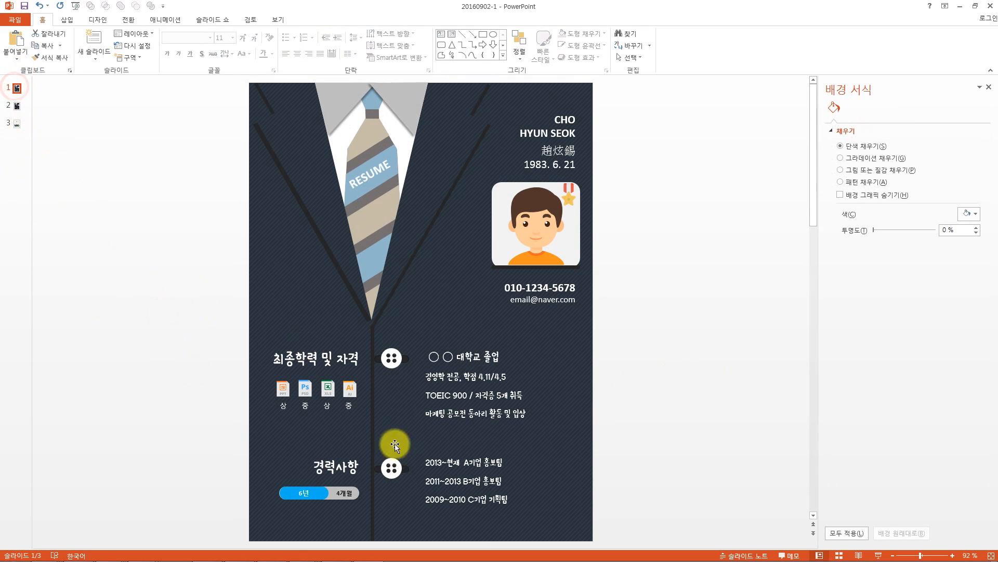
click(355, 493)
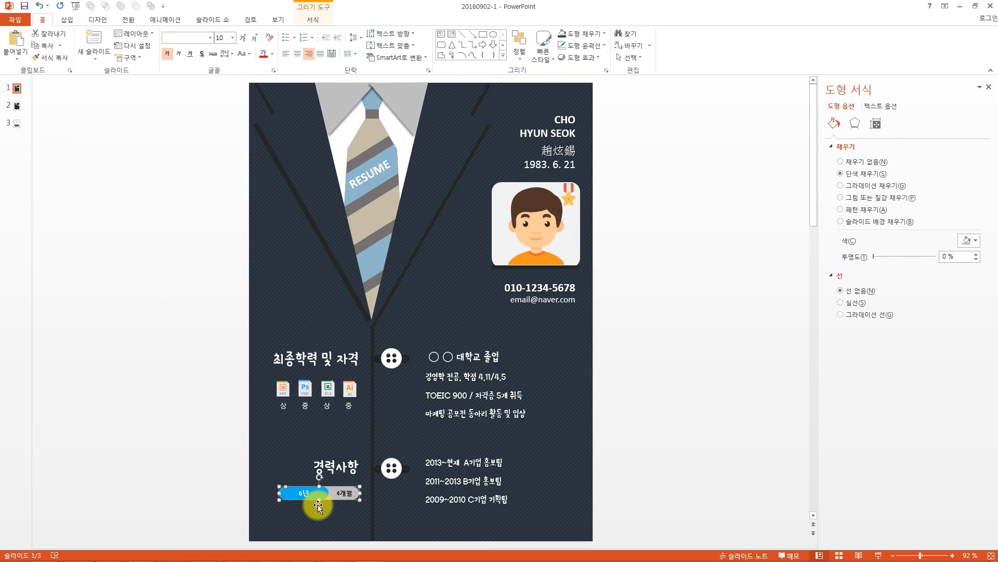
click(196, 403)
click(16, 106)
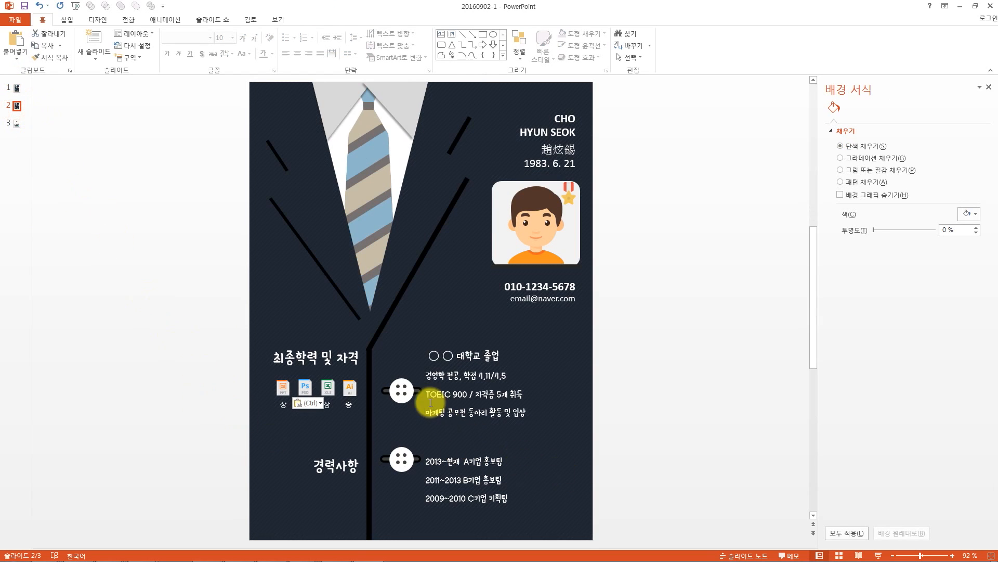
click(419, 388)
key(ctrl+v)
drag(424, 398, 335, 493)
scroll(379, 517, up, 10)
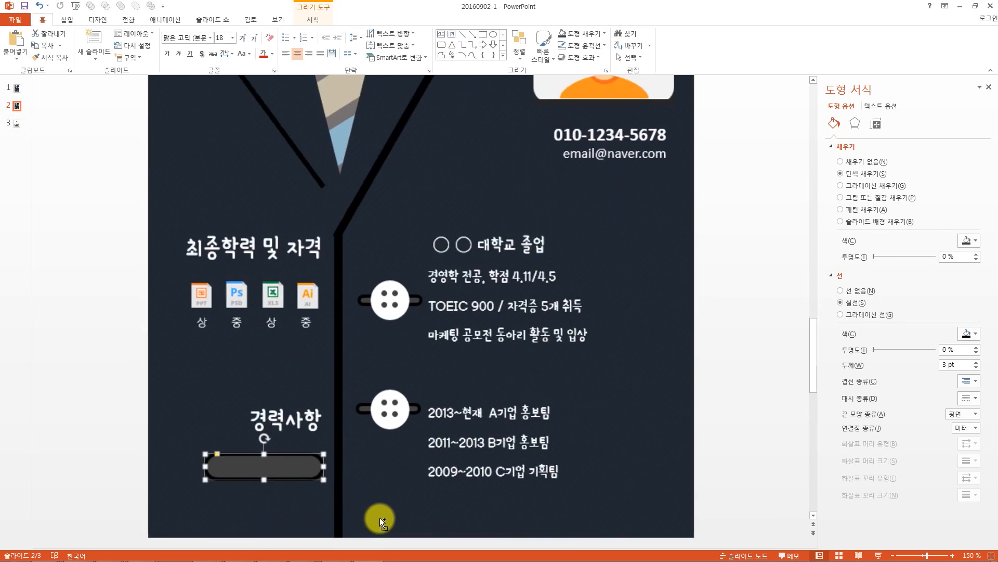
Remove the outline of the rounded bar under 경력사항 and fill it light grey
click(584, 46)
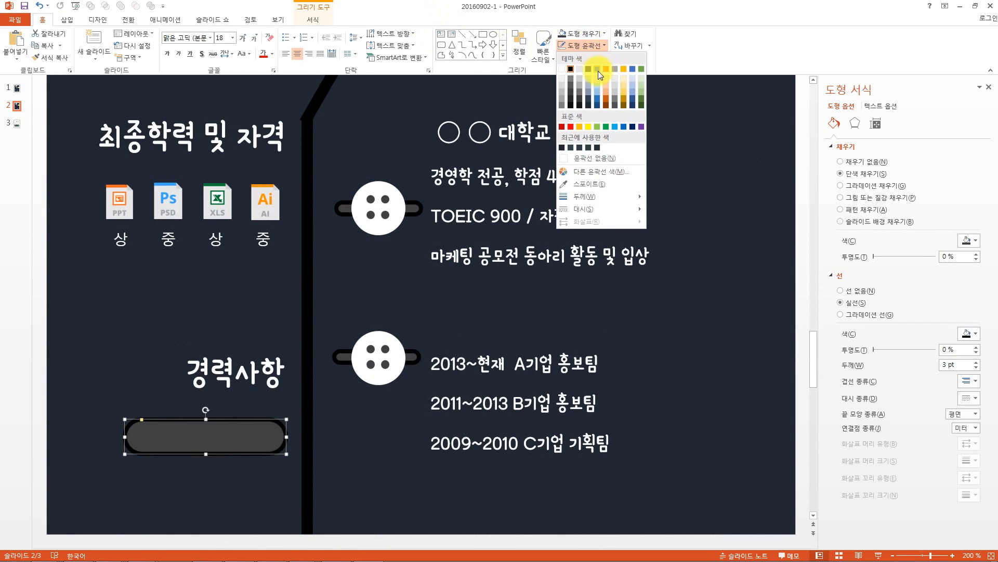
click(576, 157)
click(590, 36)
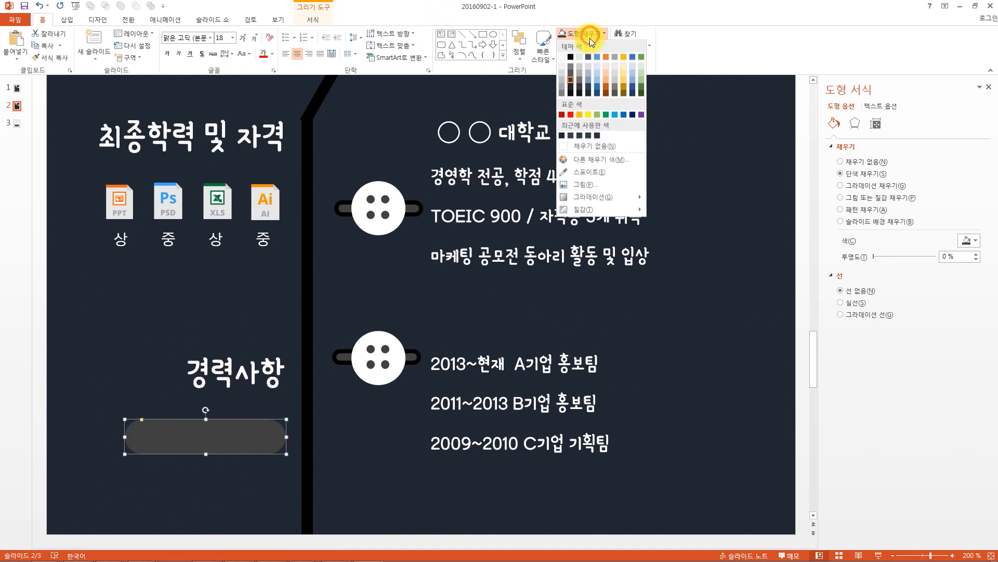
click(564, 72)
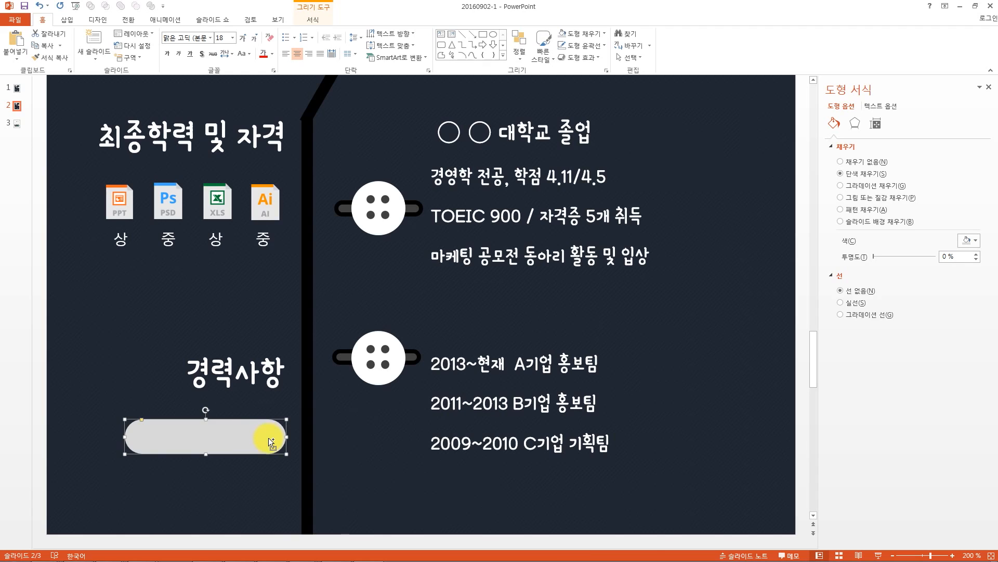
Duplicate the light grey bar, fill the copy light blue, and overlay it shortened on the left half of the grey bar
drag(268, 441, 209, 496)
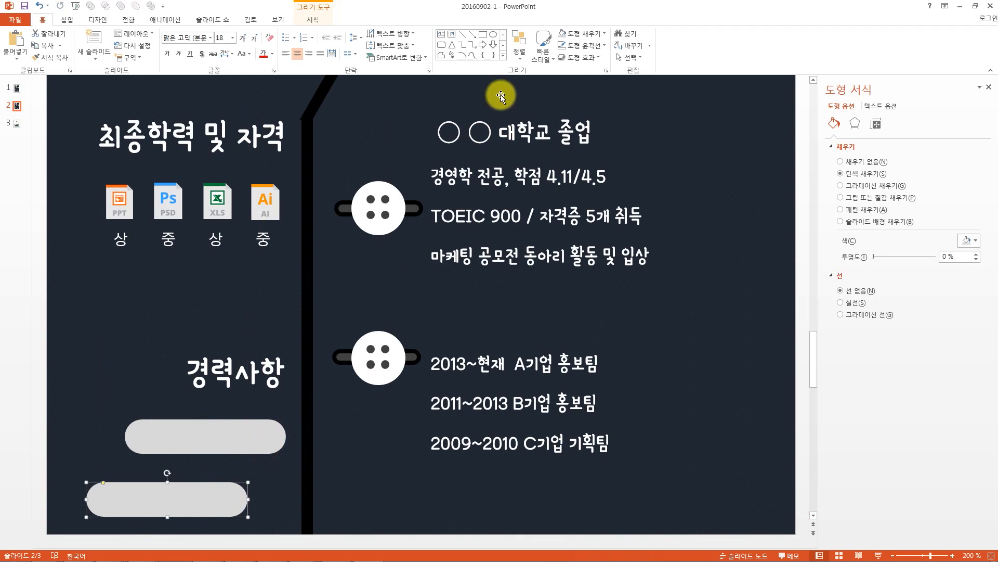
click(583, 34)
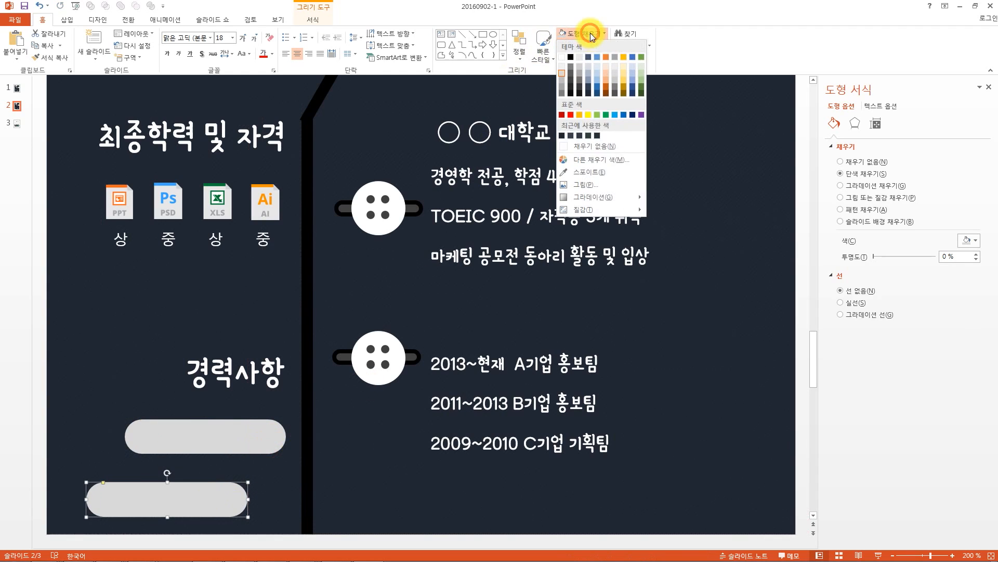
click(615, 114)
drag(183, 496, 214, 440)
scroll(289, 472, down, 5)
click(130, 435)
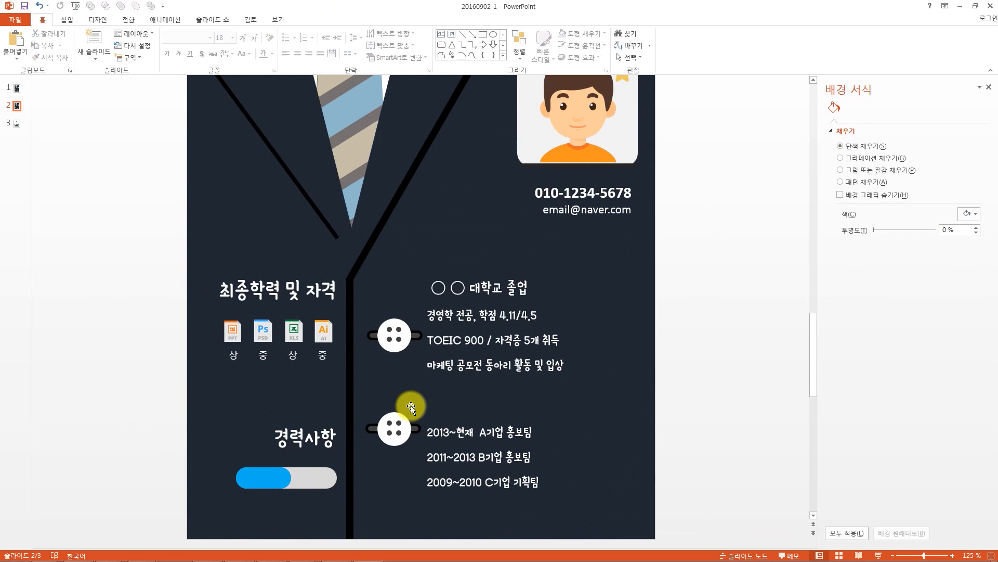
scroll(561, 416, down, 2)
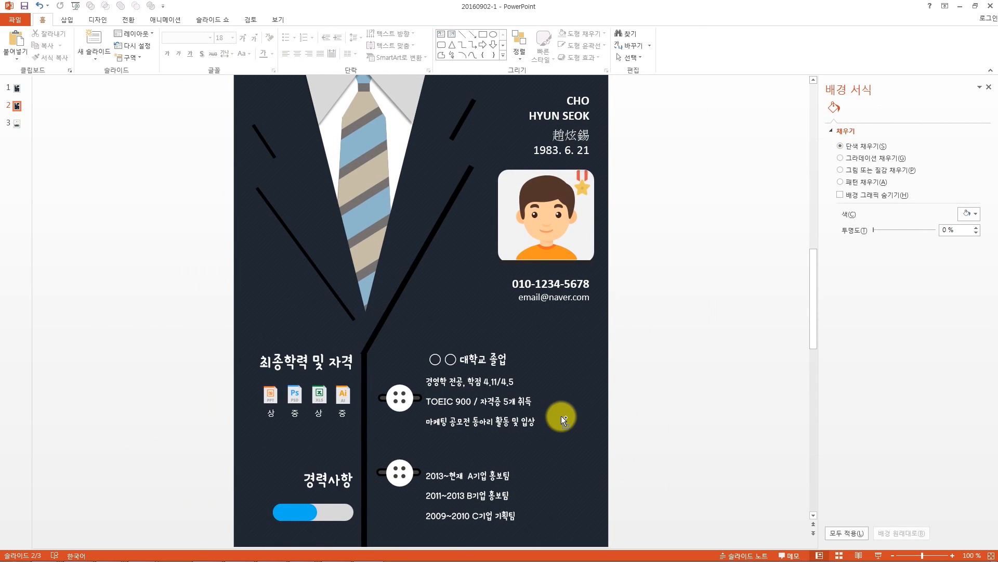
scroll(561, 416, down, 1)
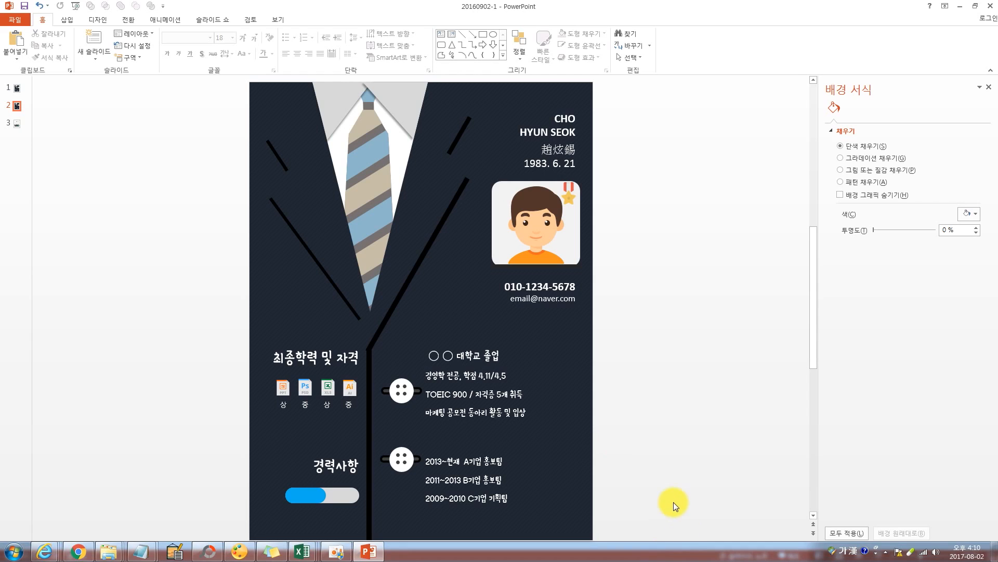
Move the upper button with its buttonhole bar up level with the 최종학력 및 자격 heading, and shift the education text slightly right
drag(660, 513, 420, 316)
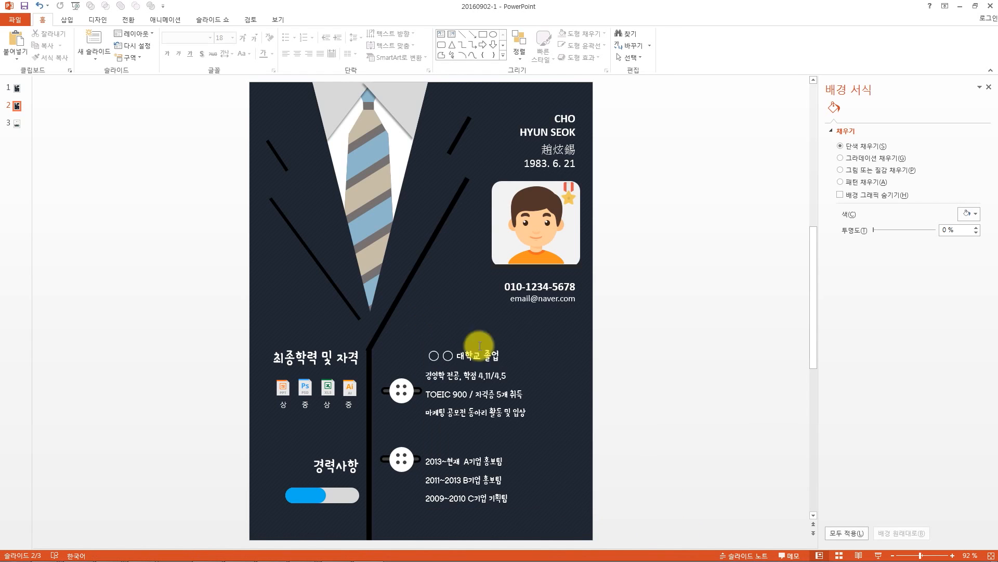
click(471, 351)
drag(669, 427, 376, 367)
key(Up)
key(Up)
key(Up)
key(Up)
key(Up)
click(624, 395)
click(479, 341)
drag(479, 341, 494, 346)
click(472, 450)
drag(470, 447, 485, 446)
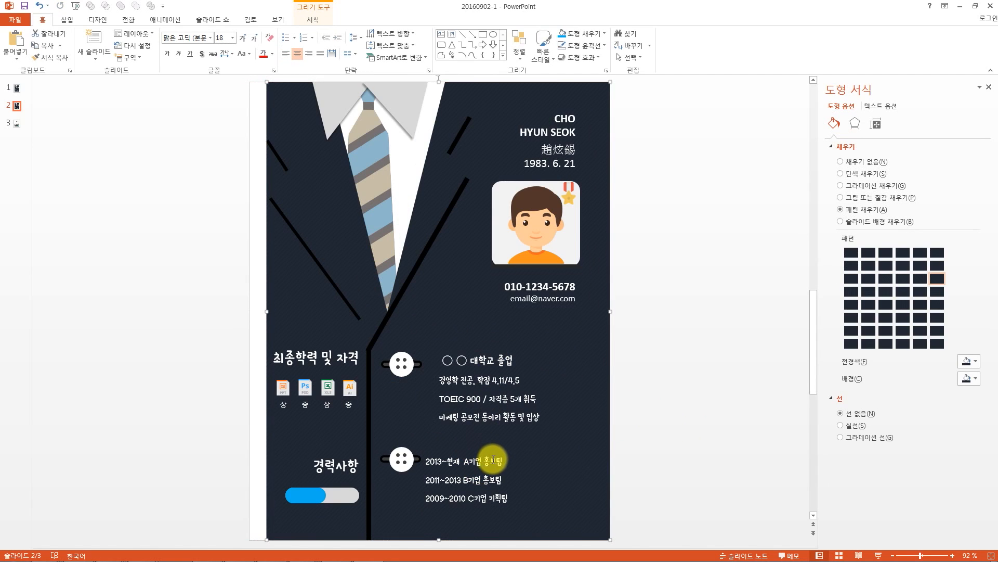
key(ctrl+z)
Shift the career history text right to align with the education text above it
click(479, 453)
drag(475, 451, 491, 450)
click(710, 450)
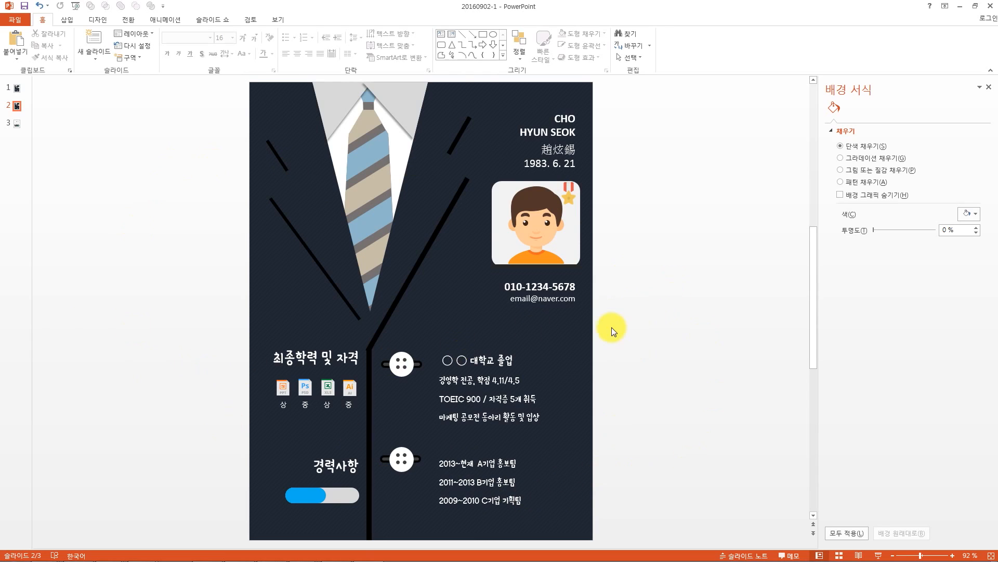
Move the patterned jacket shape down and to the left, partly off the slide
click(546, 229)
click(619, 220)
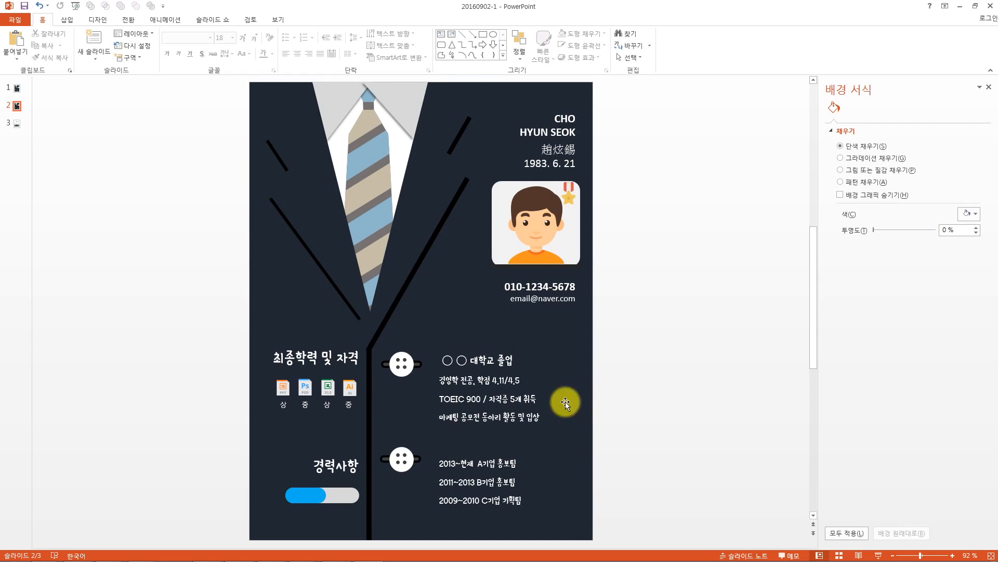
drag(295, 124, 264, 136)
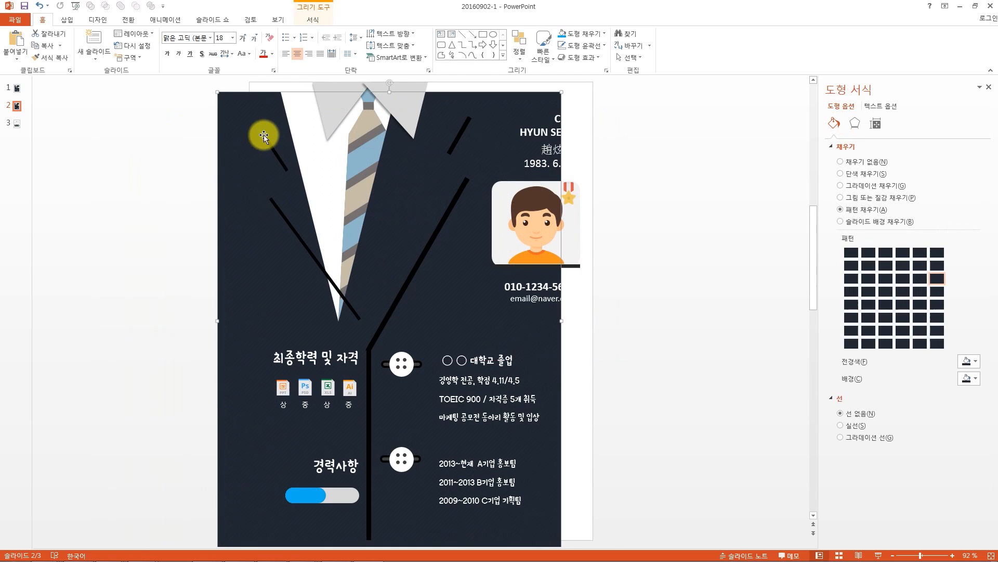
Undo the last move of the patterned jacket shape and leave nothing selected on the slide
key(ctrl+z)
click(336, 90)
click(388, 92)
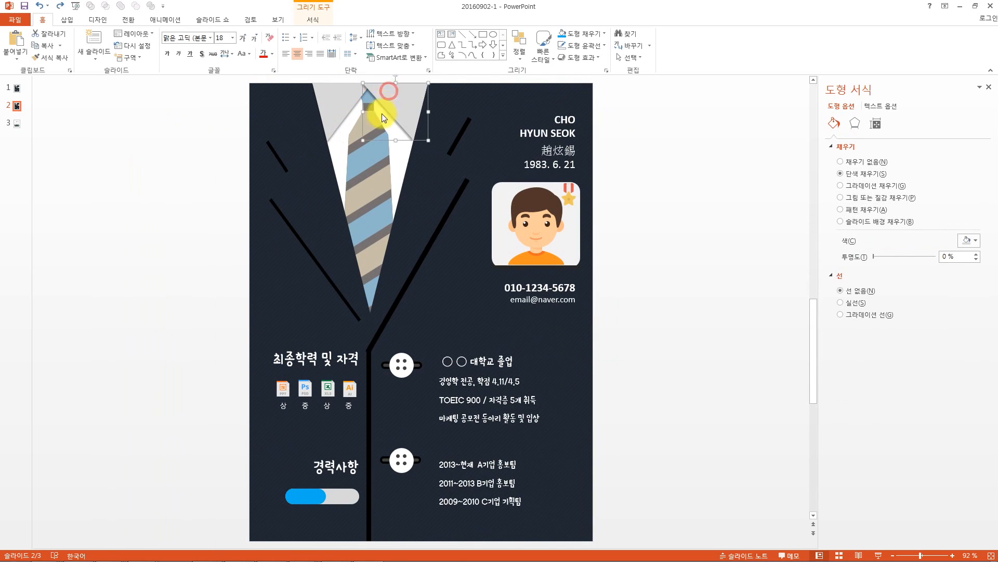
click(301, 121)
click(218, 161)
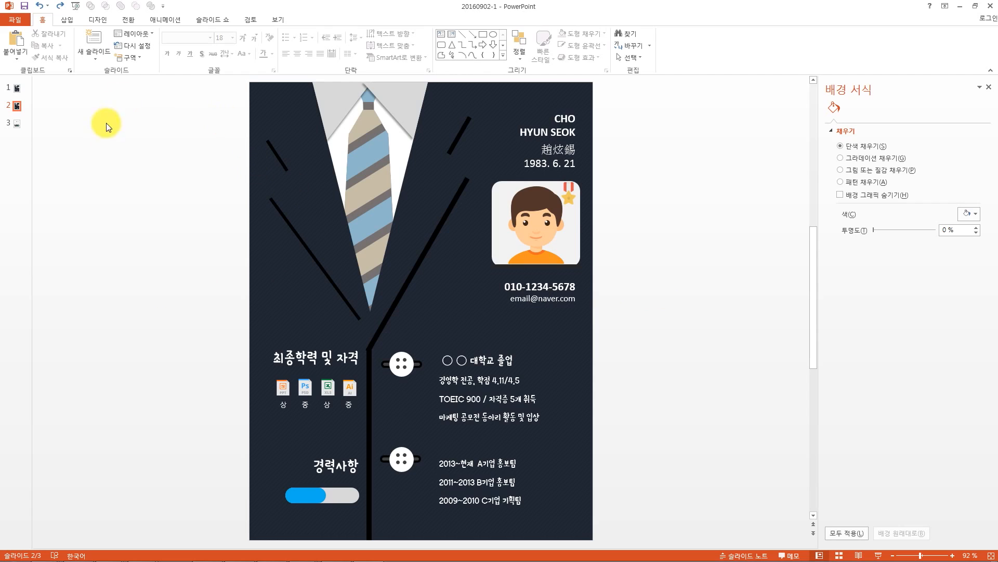
On slide 3, move the left suit picture up and partly off the slide's left edge, and shift the right suit picture slightly up and left
click(18, 125)
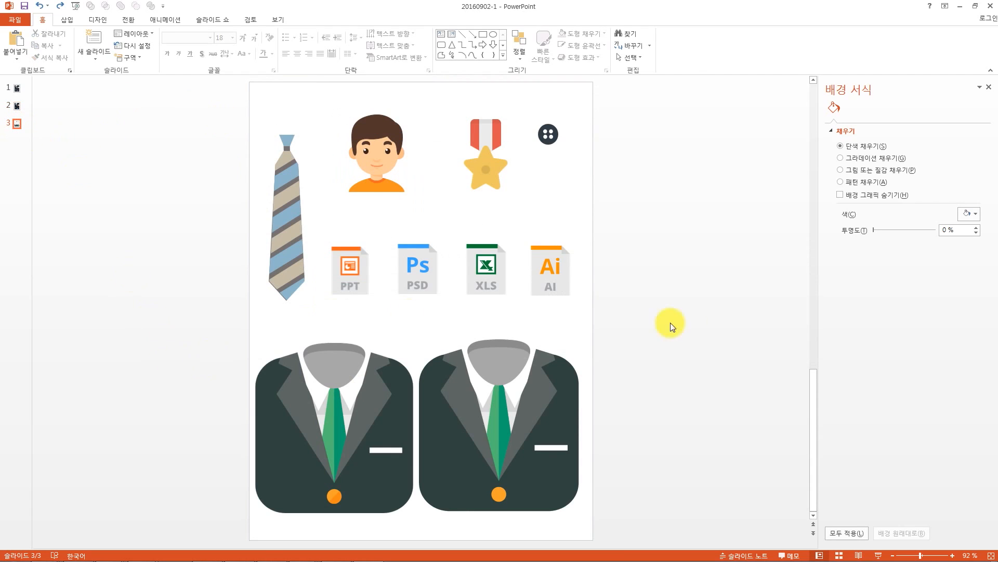
drag(366, 450, 331, 438)
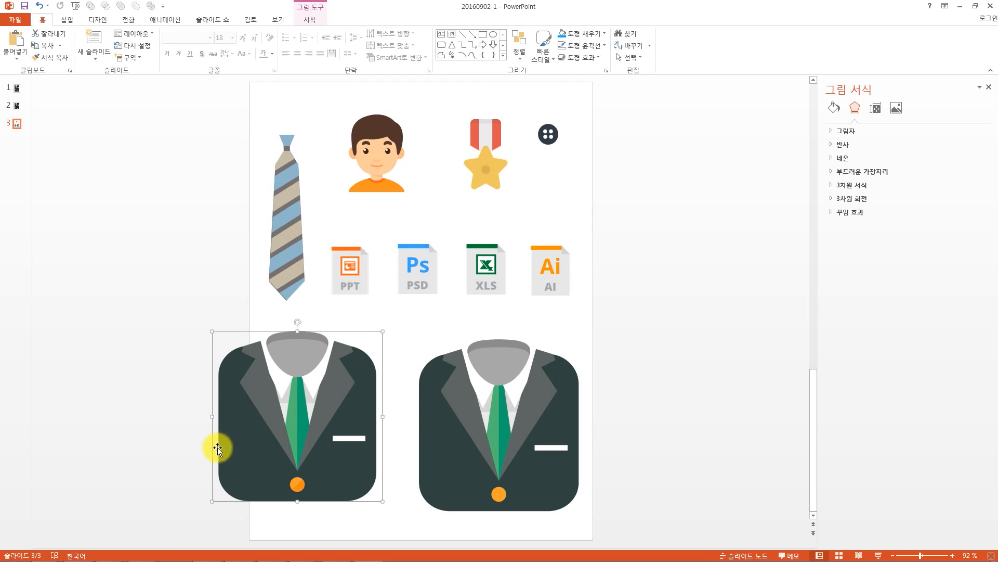
drag(286, 413, 208, 392)
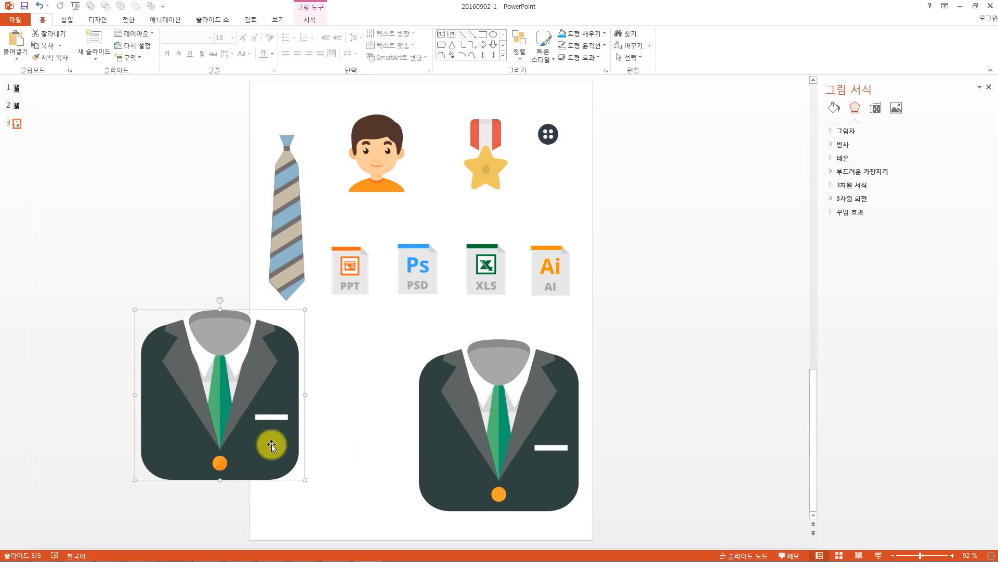
drag(530, 455, 502, 441)
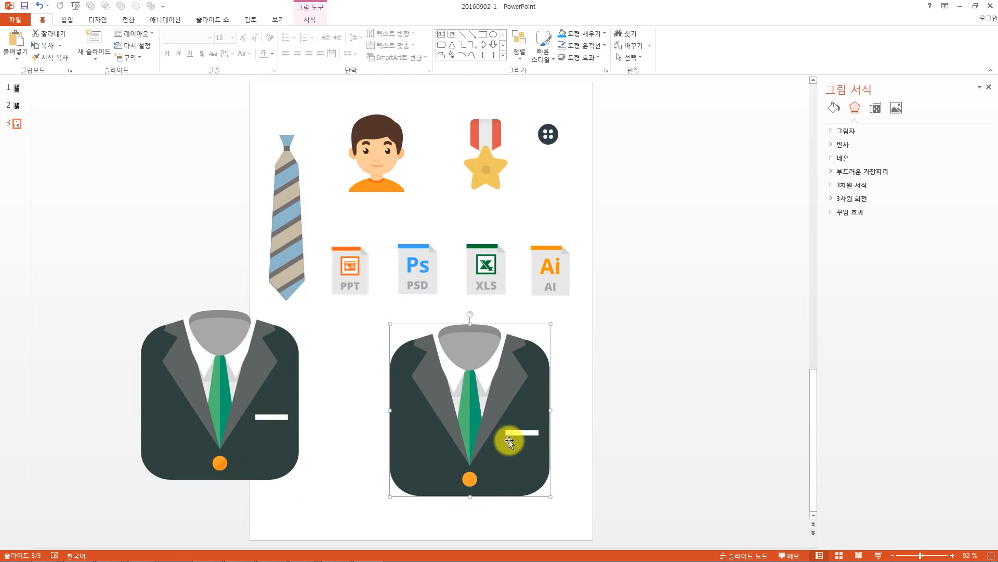